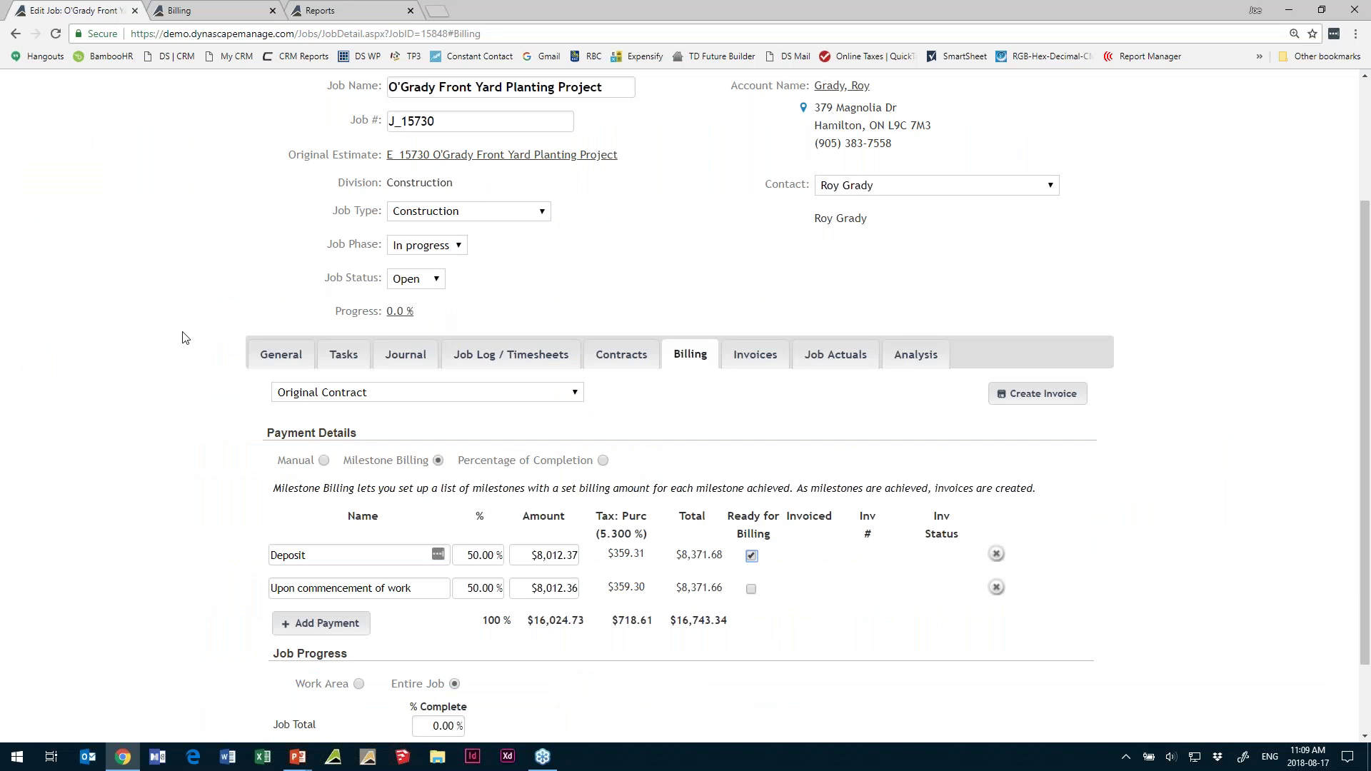
- Create an invoice for the ready-for-billing Deposit milestone with the description "Payment upon contract signing."
scroll(185, 338, up, 3)
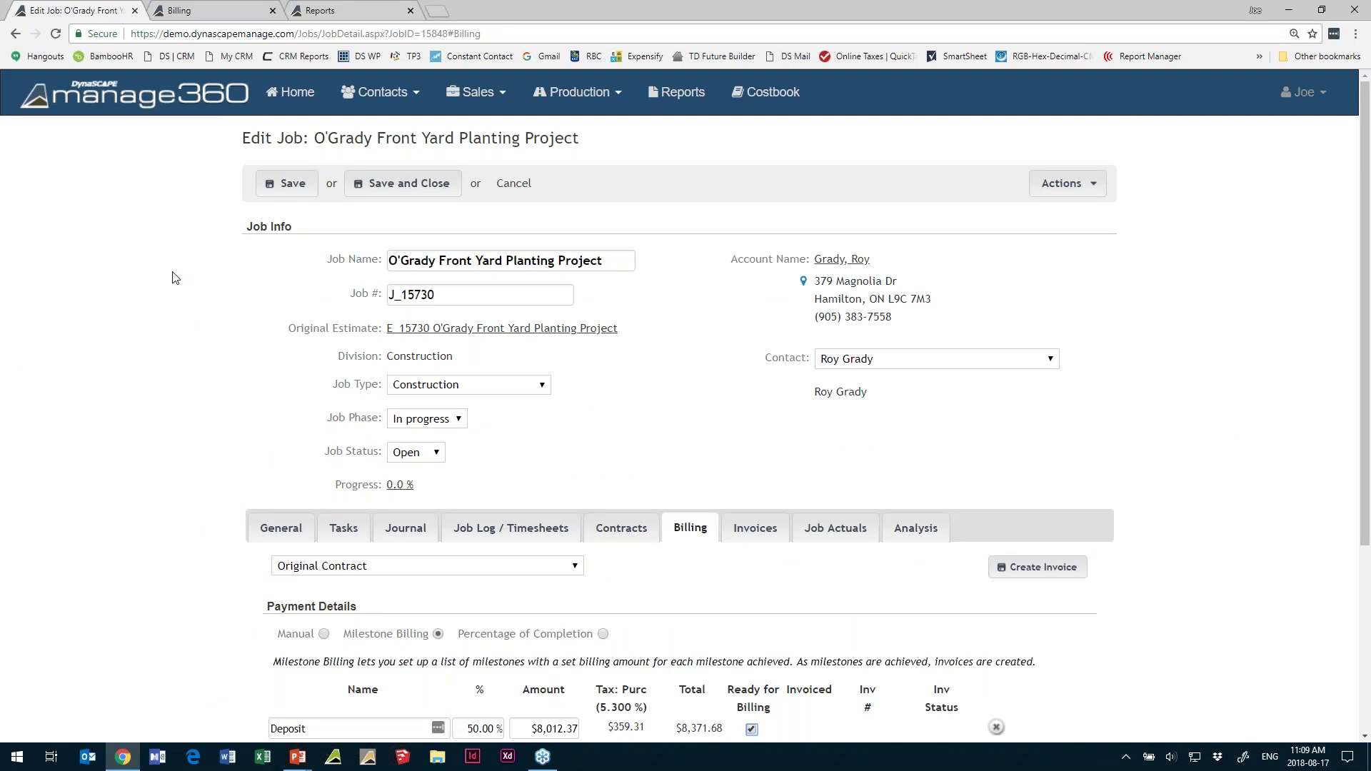
scroll(180, 292, down, 1)
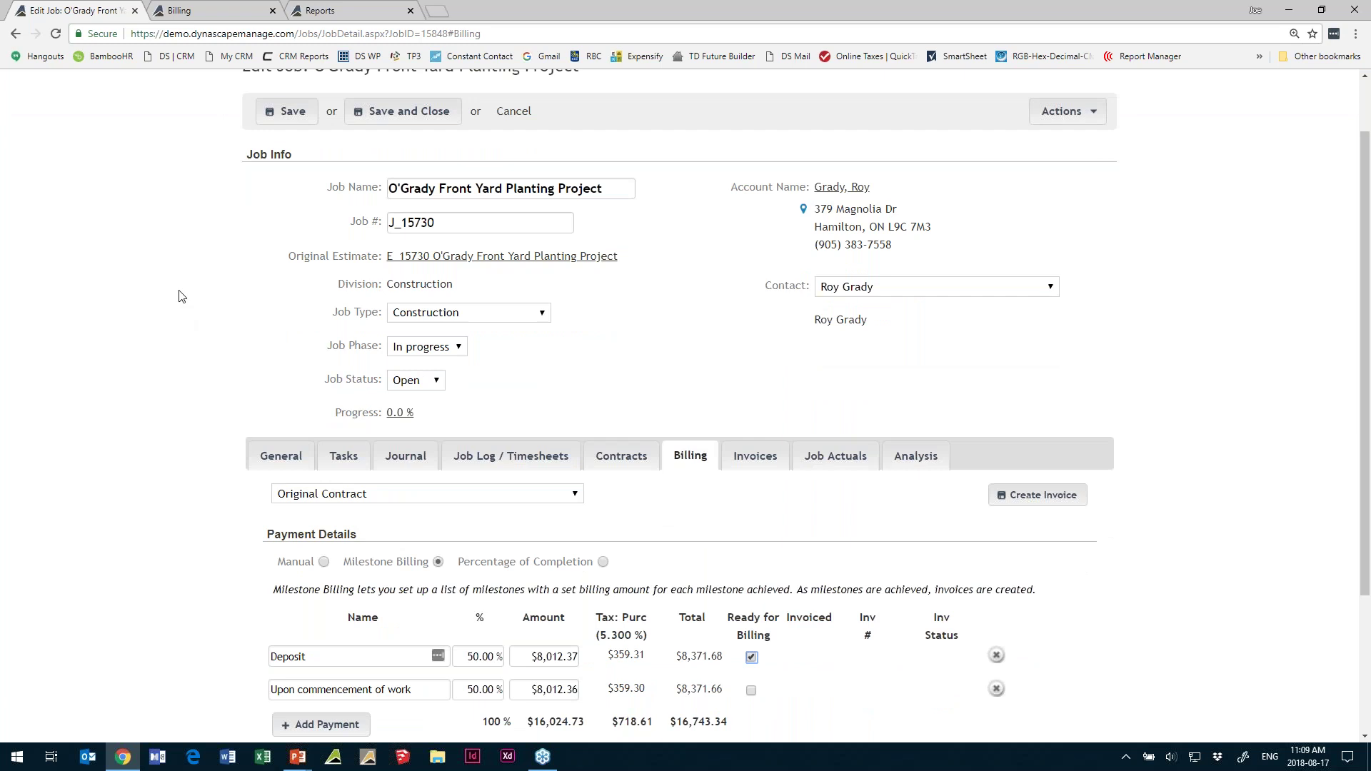
scroll(180, 295, down, 2)
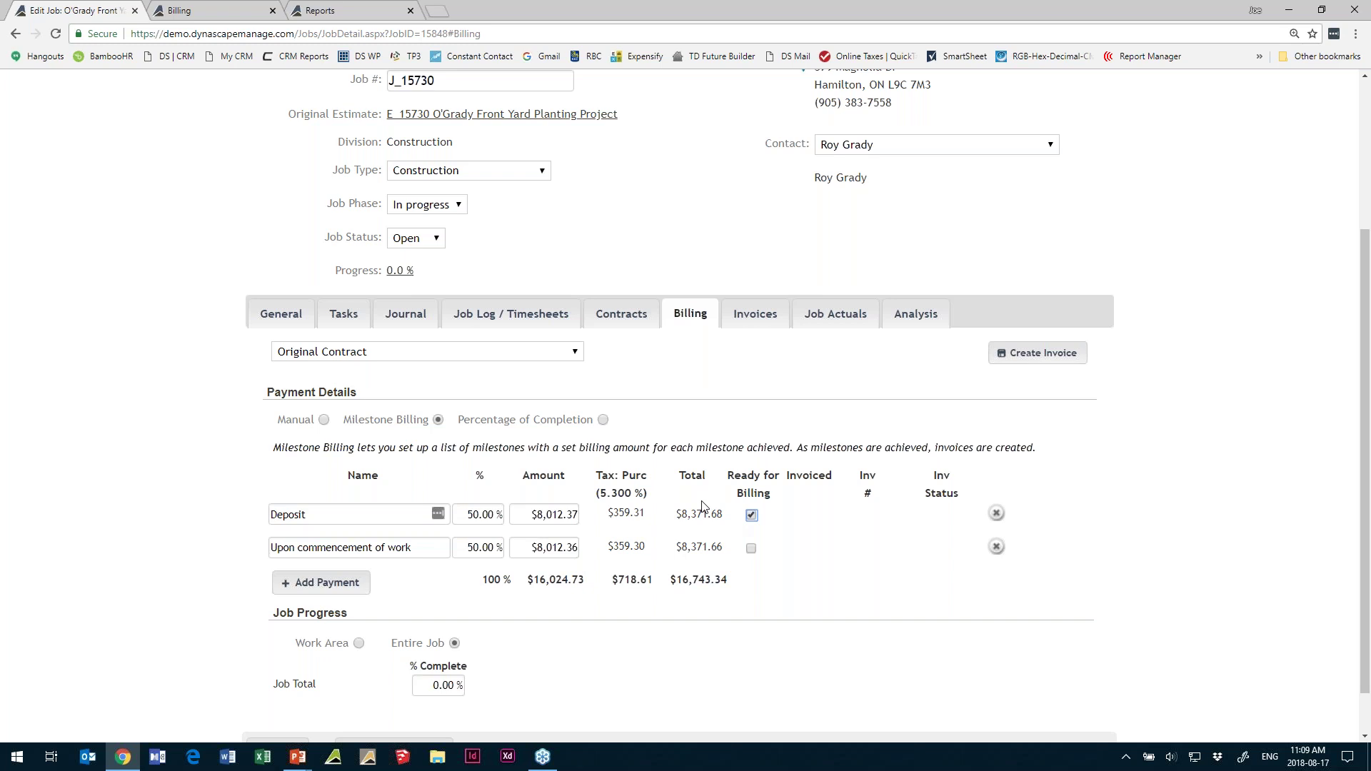
click(751, 515)
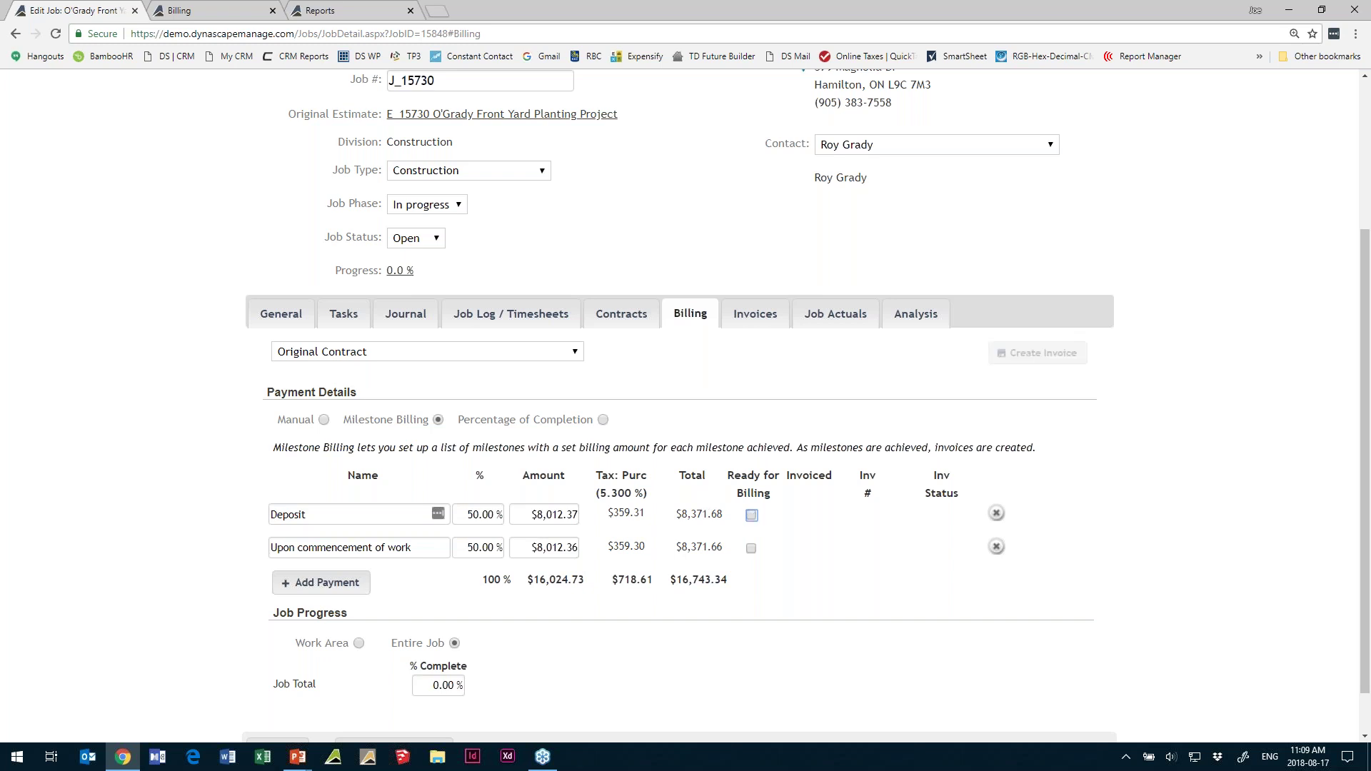
click(751, 517)
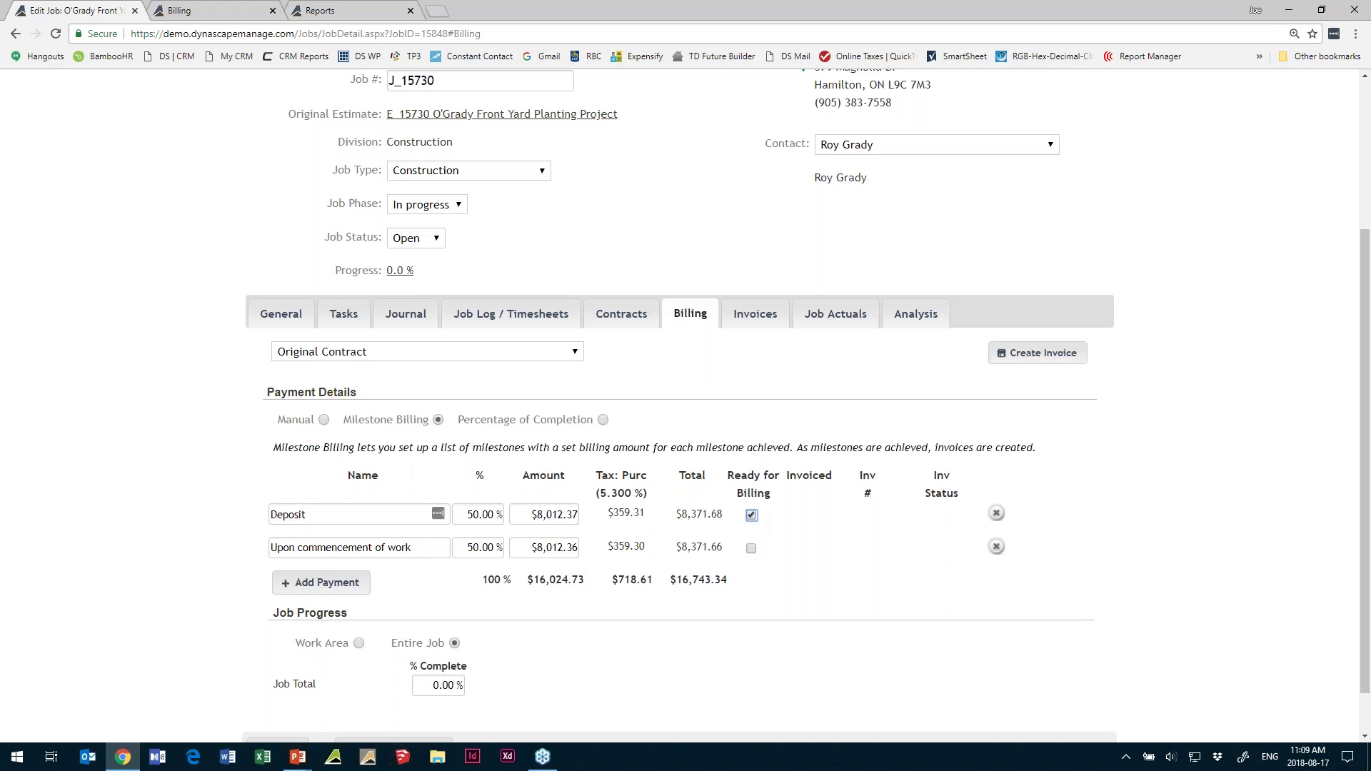
click(1031, 360)
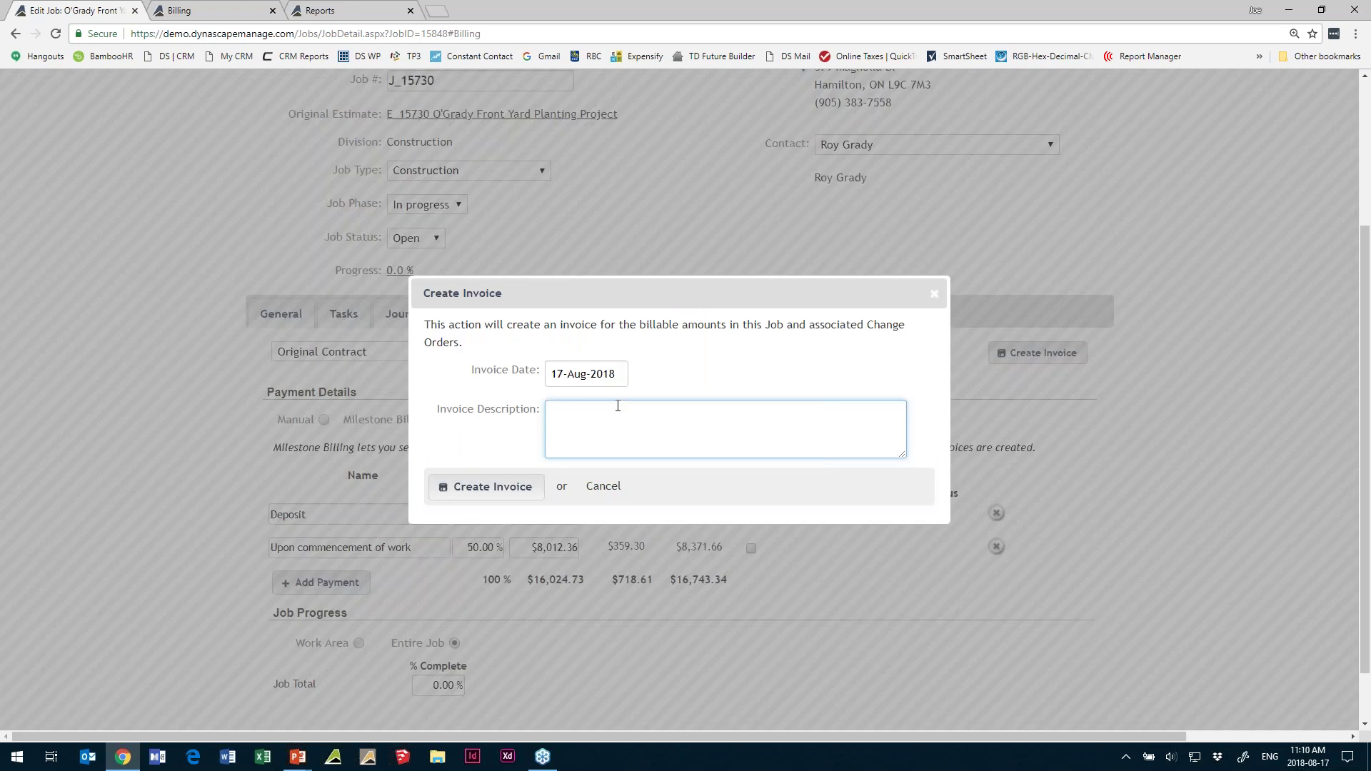
text(Payment upon contract signing.)
key(Tab)
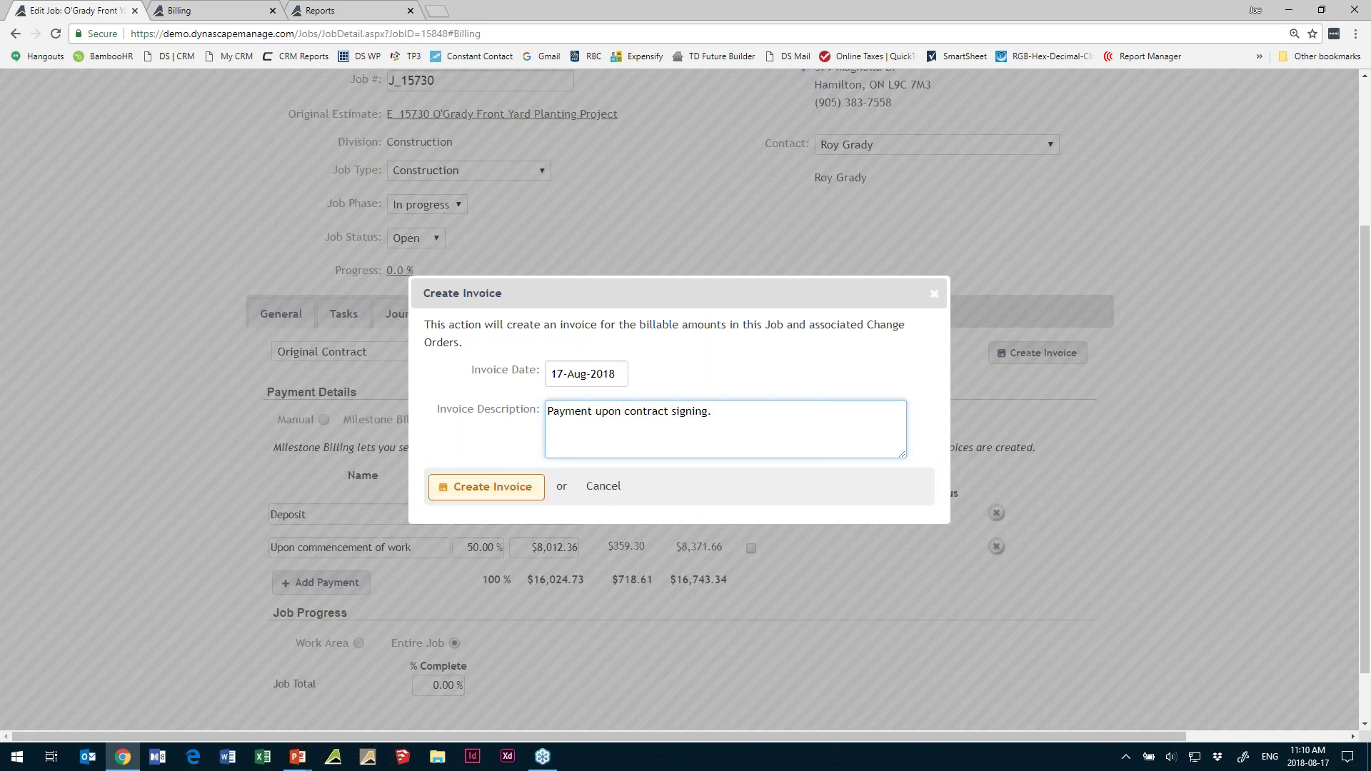
click(527, 494)
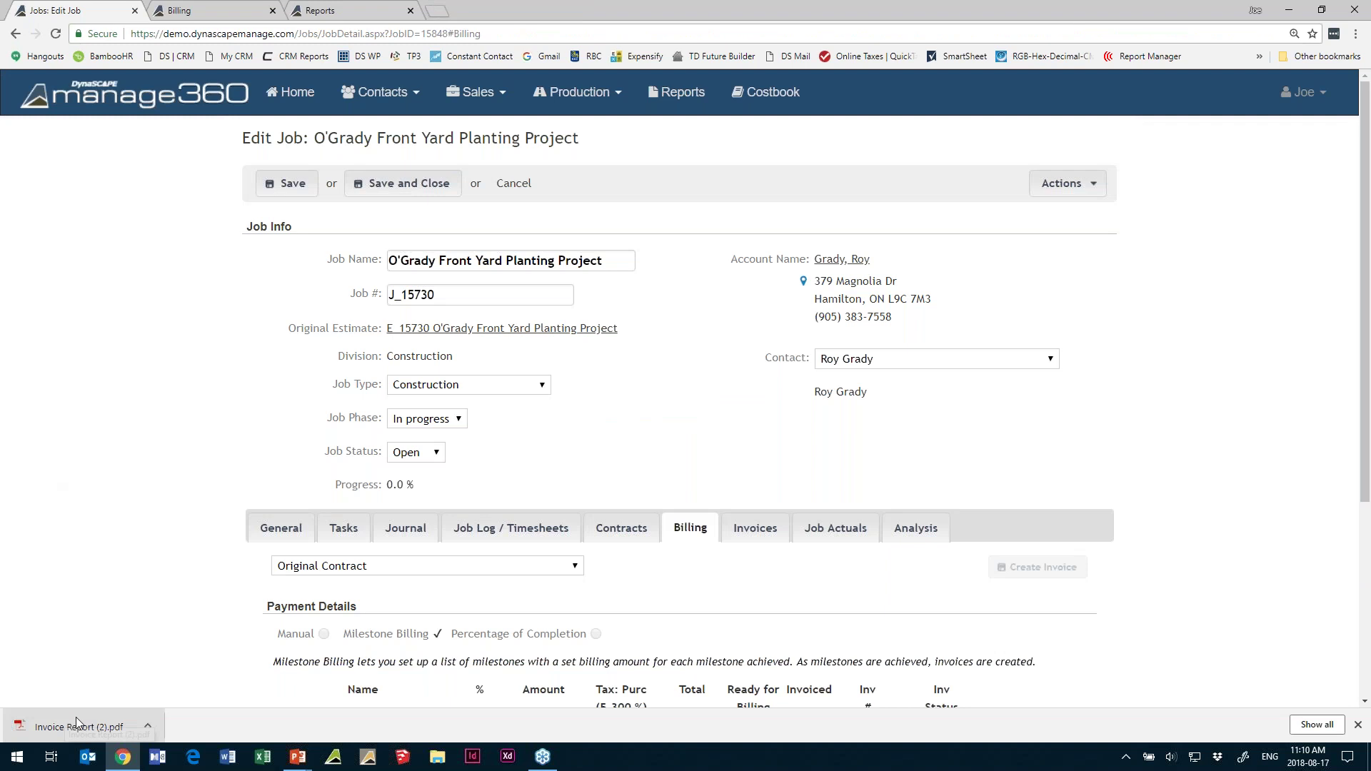
- Open the downloaded invoice report, review its contents, and return to the job to check the Deposit milestone's invoice status
click(76, 721)
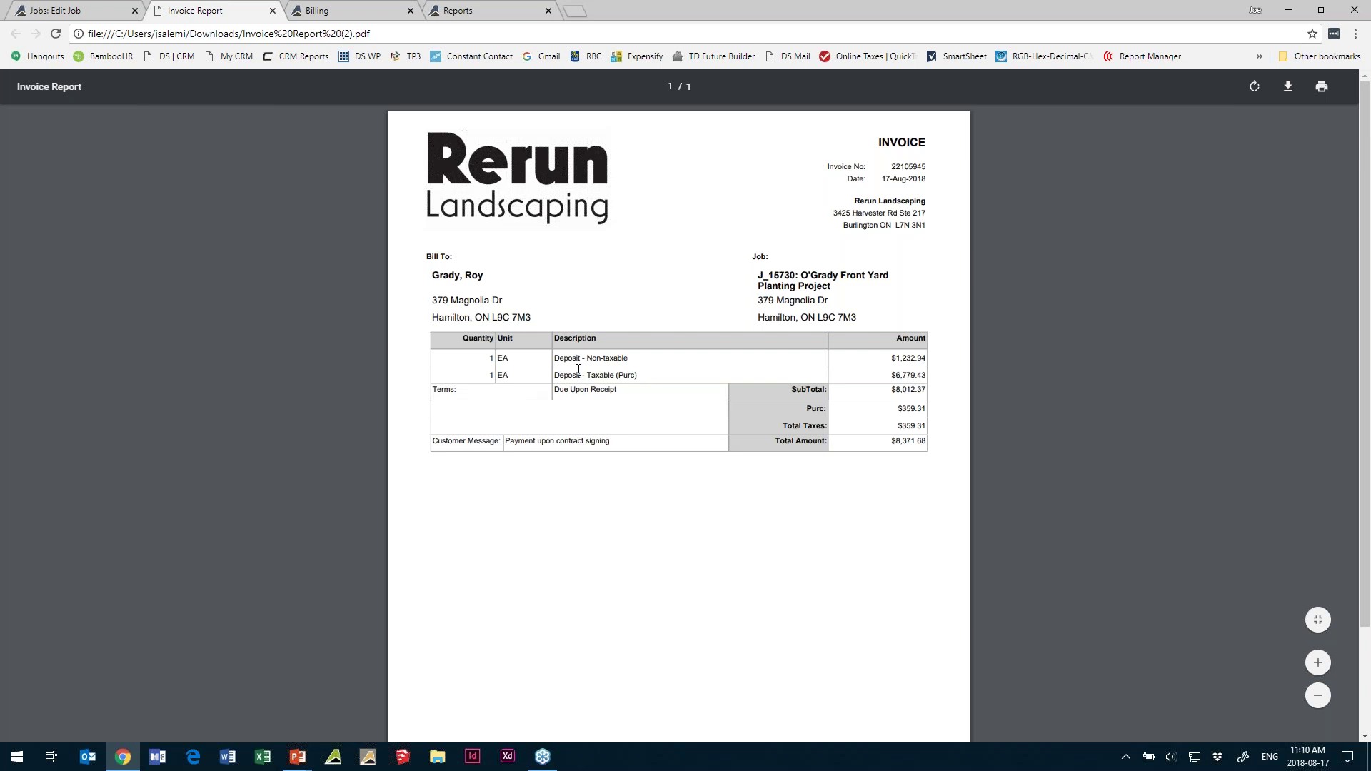
scroll(398, 385, down, 2)
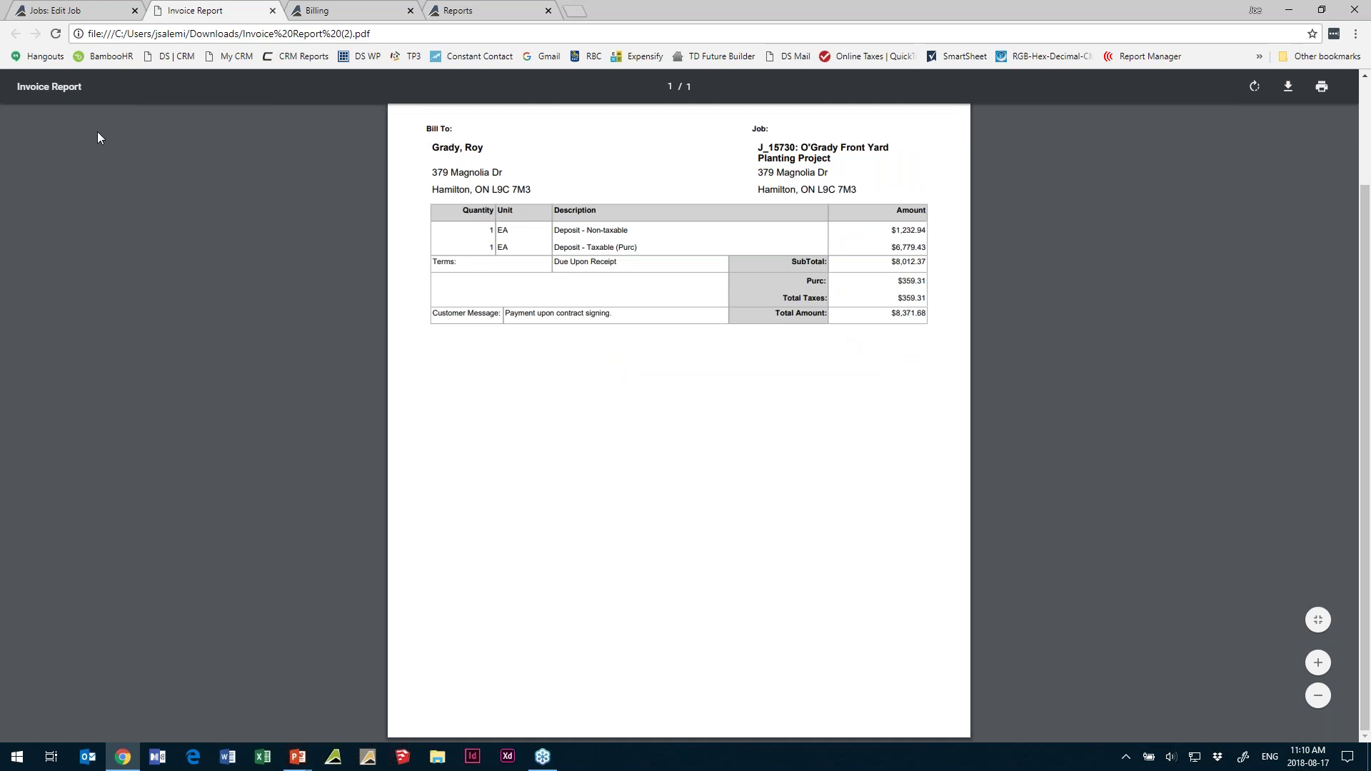
scroll(97, 131, up, 2)
click(91, 14)
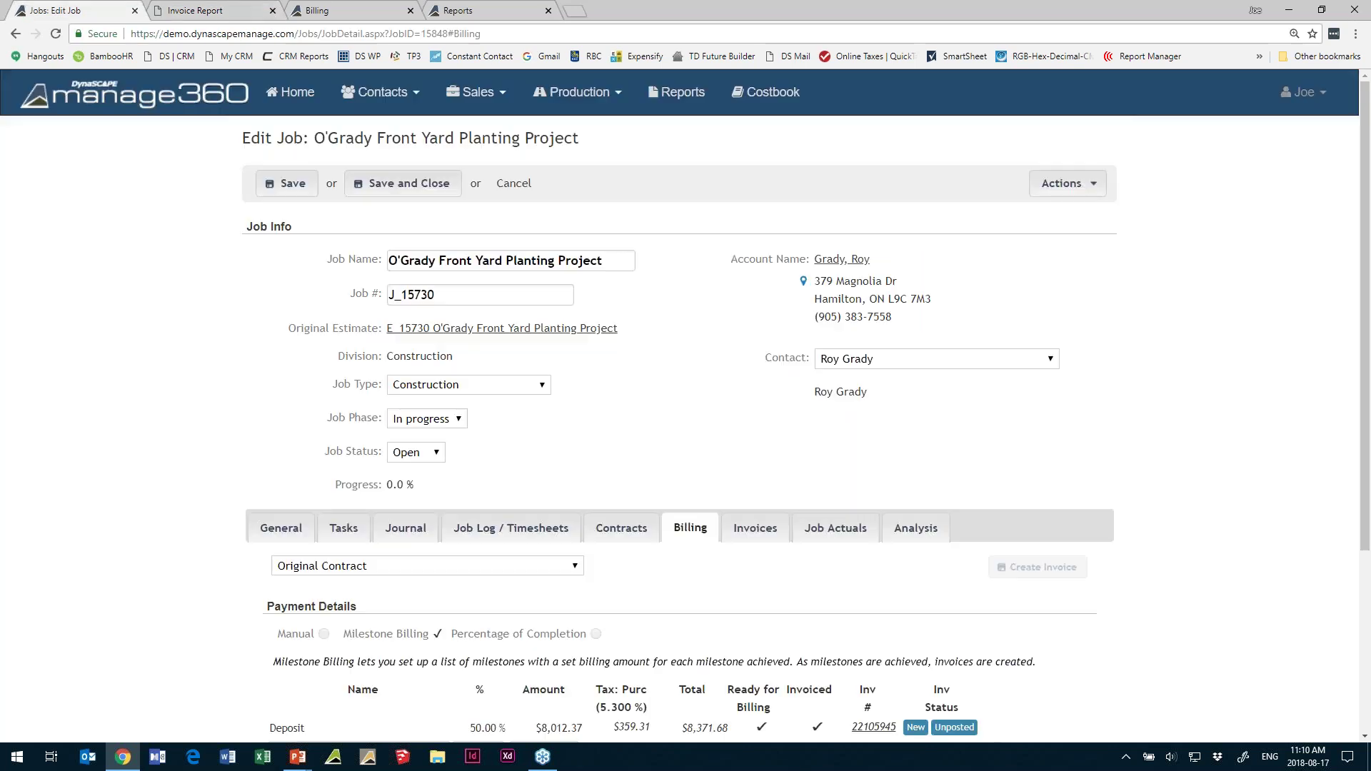
scroll(344, 386, down, 2)
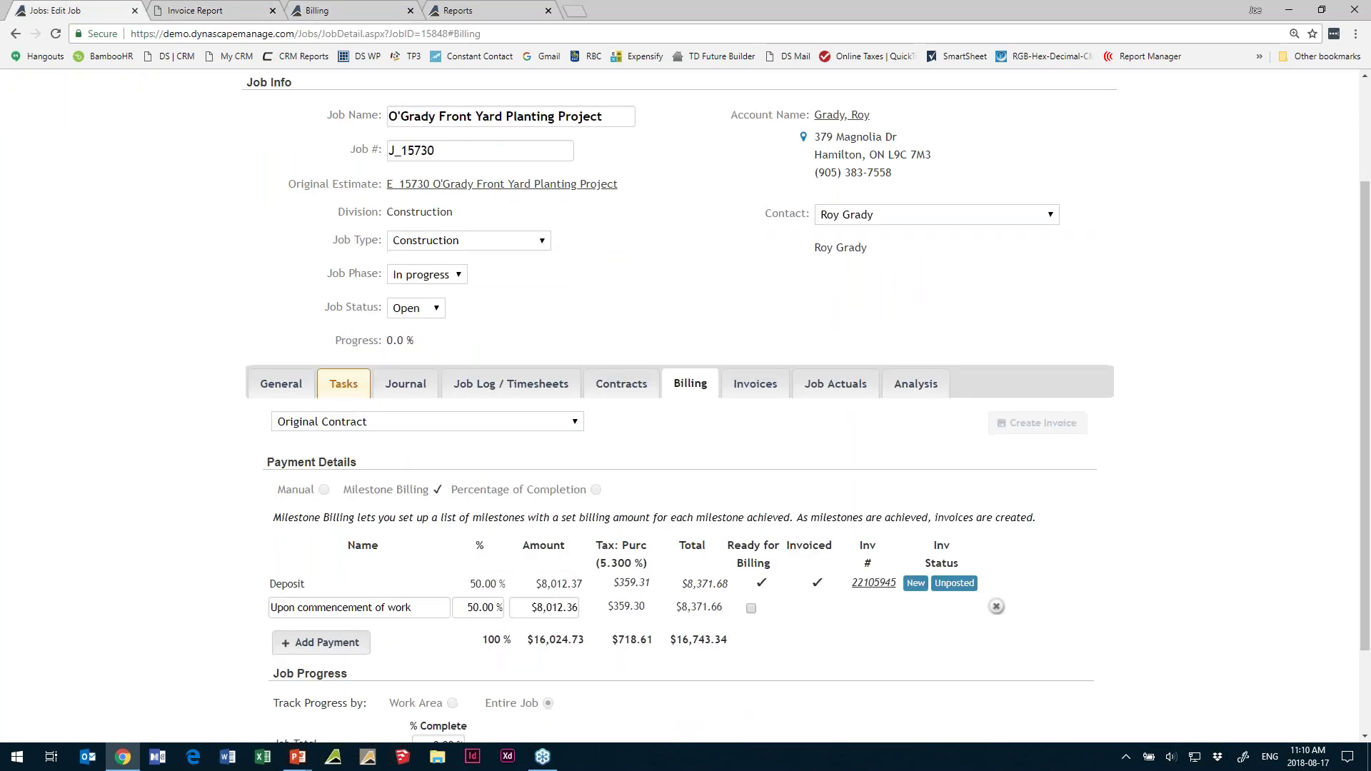
scroll(343, 386, down, 2)
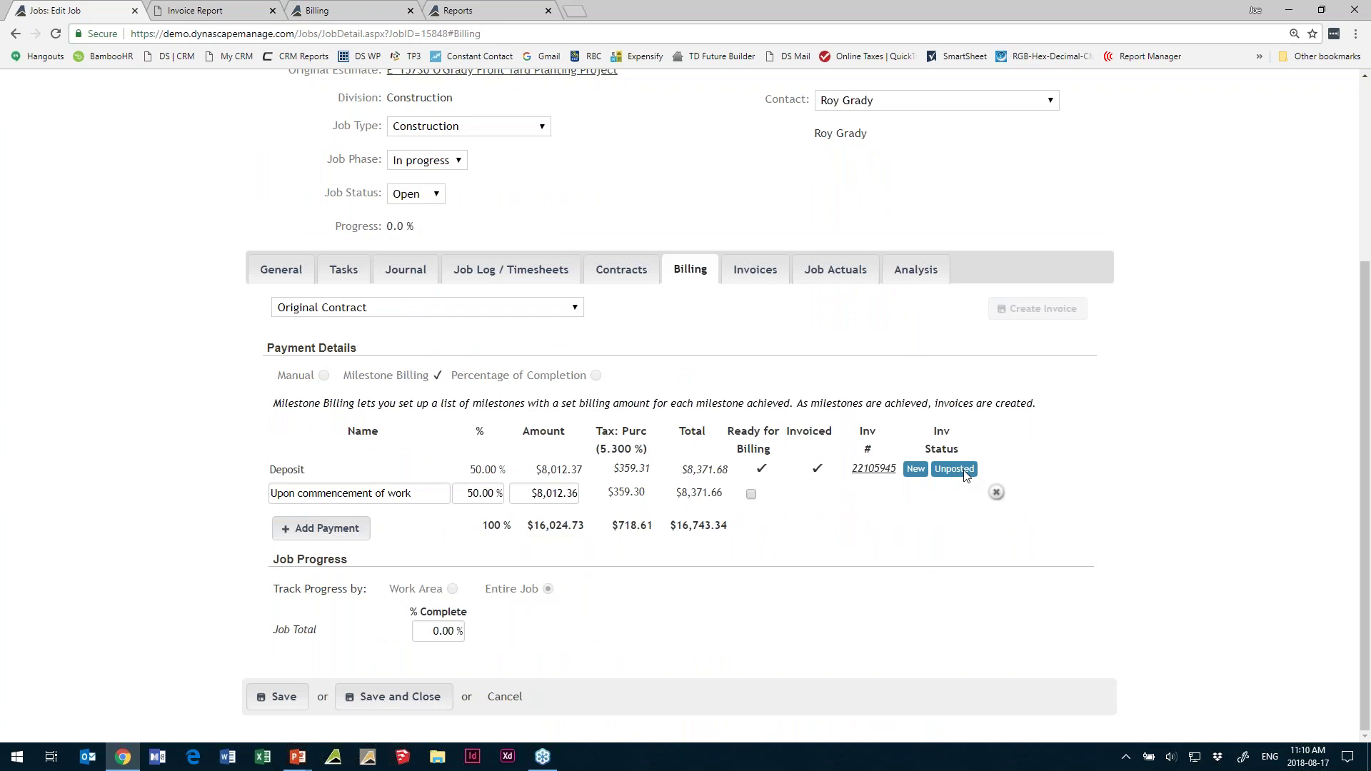
scroll(965, 476, up, 4)
click(1044, 190)
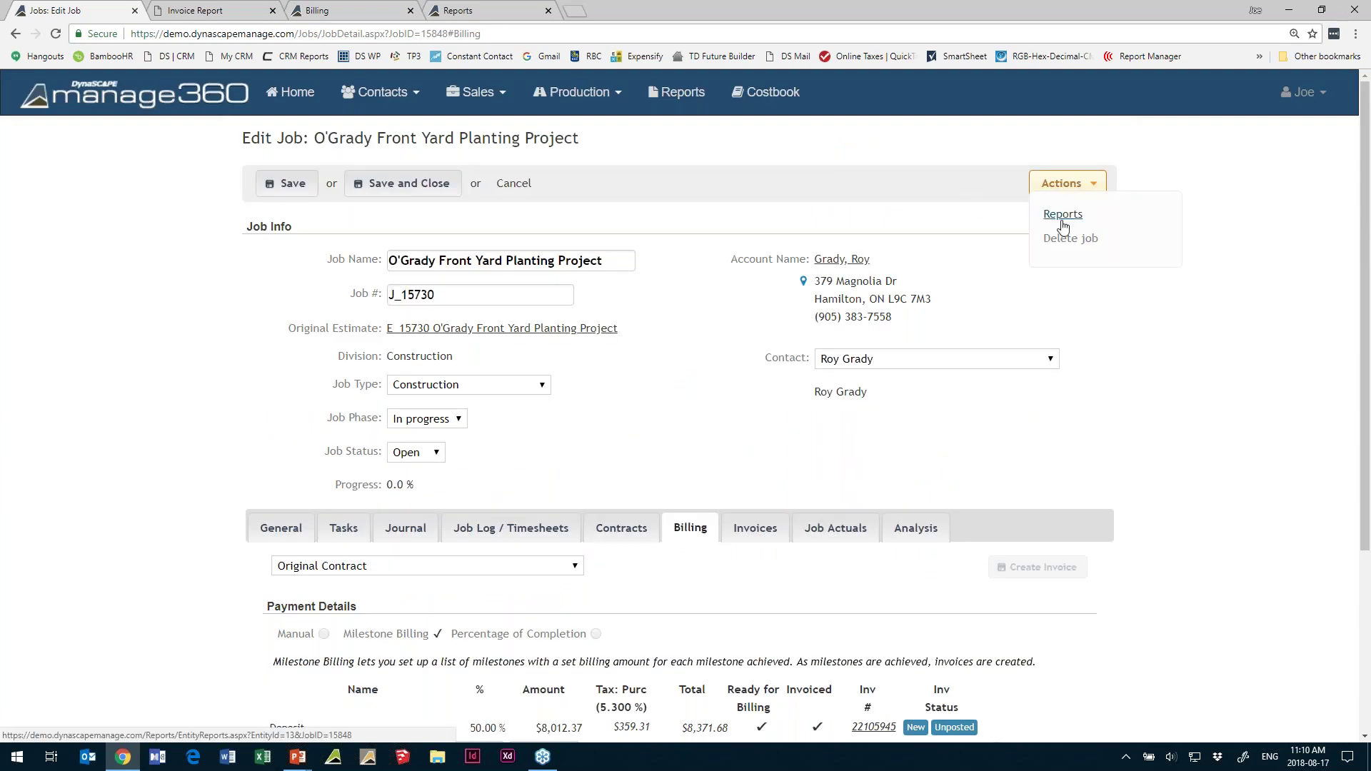
click(910, 193)
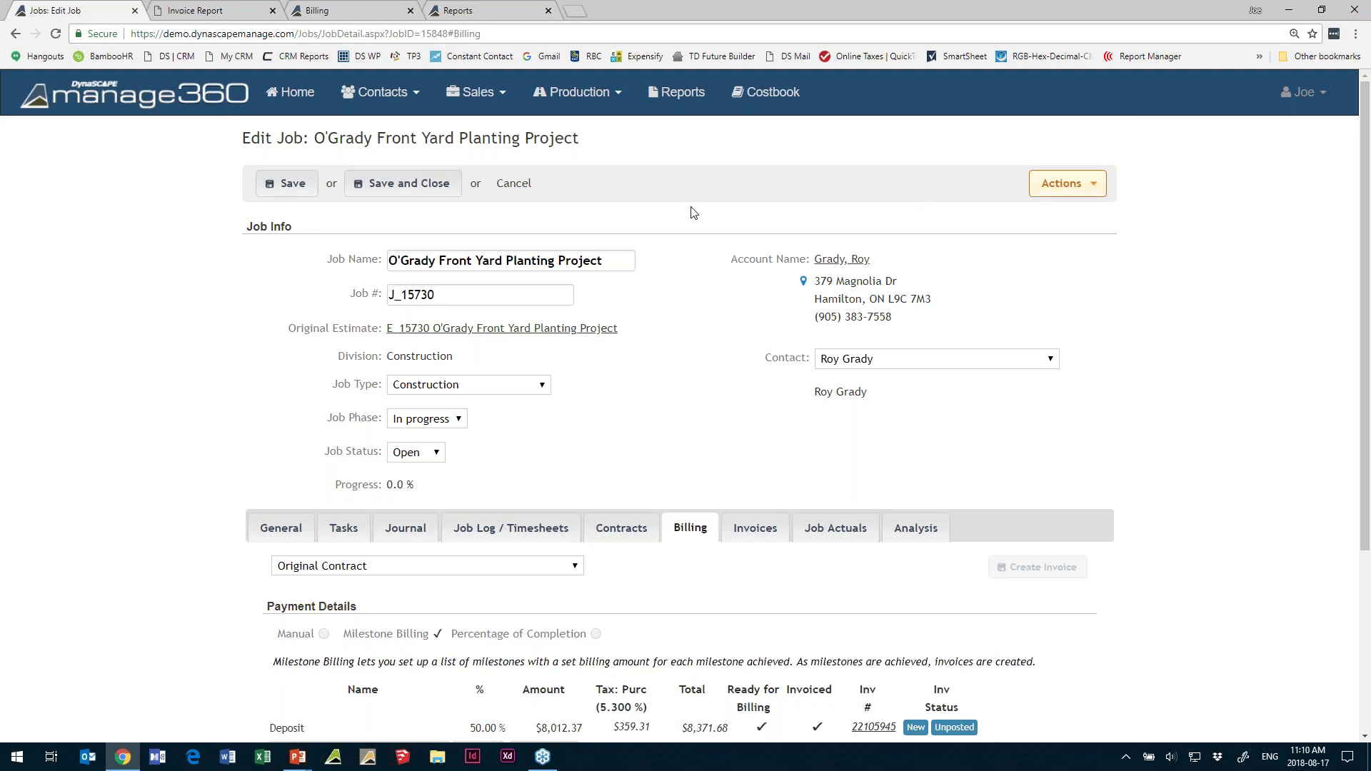
- Save the job with its total completion set to 10%, and mark the "Upon commencement of work" payment ready for billing
scroll(691, 216, down, 4)
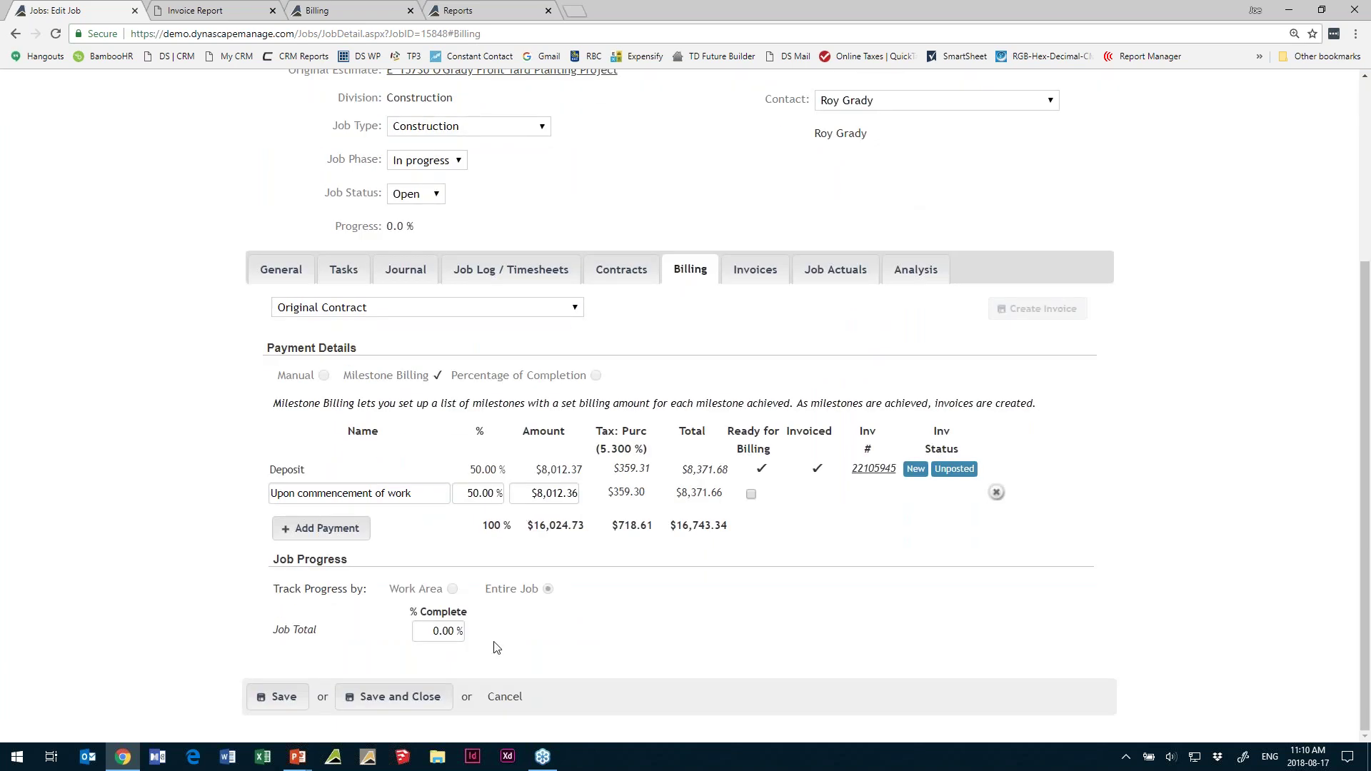
click(433, 631)
double_click(434, 631)
text(10)
key(Tab)
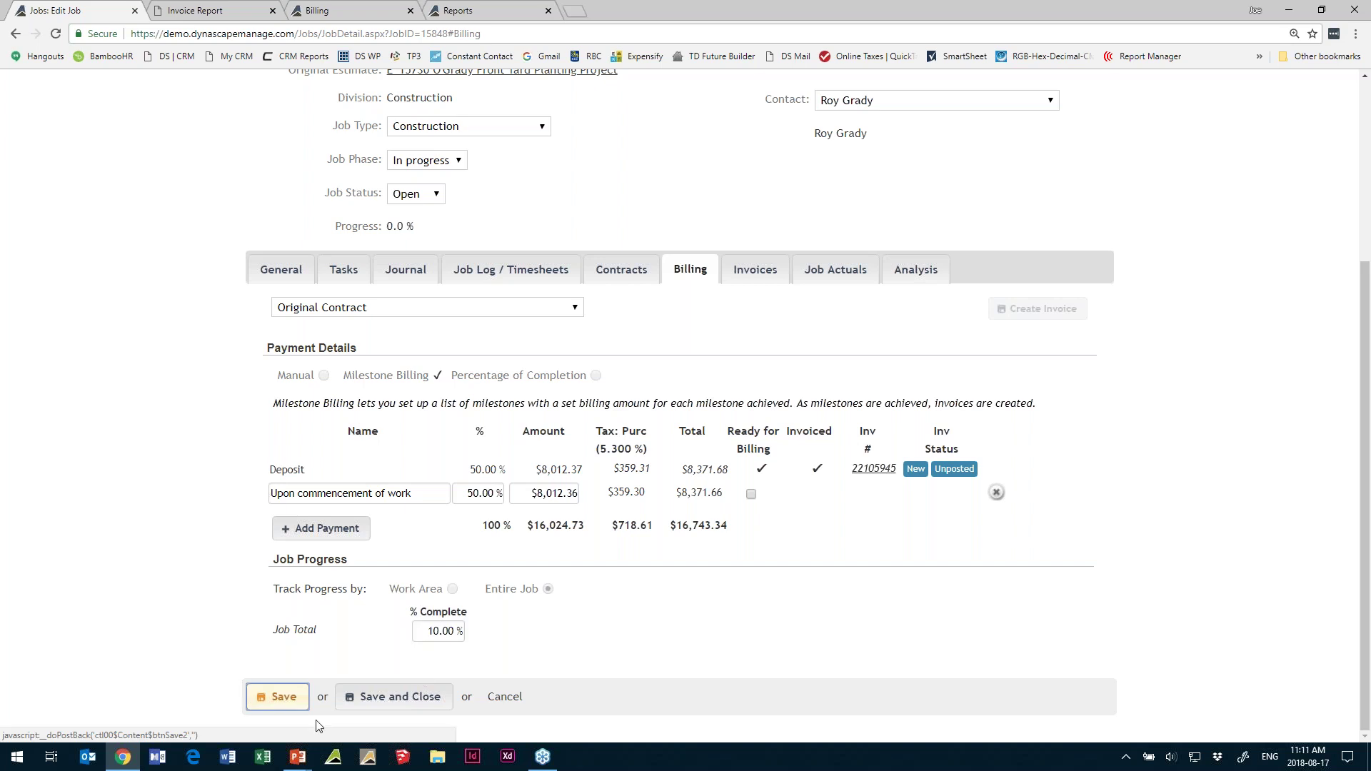
click(281, 703)
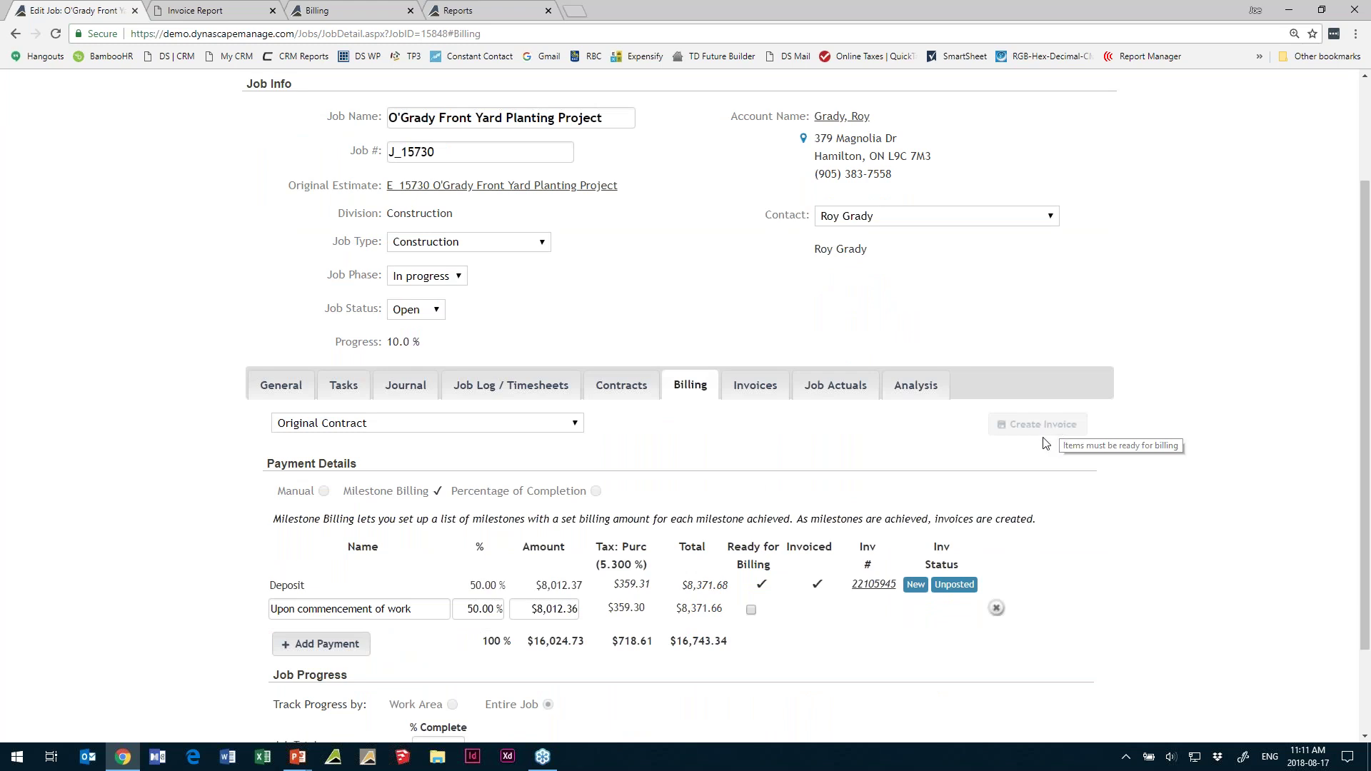
click(750, 609)
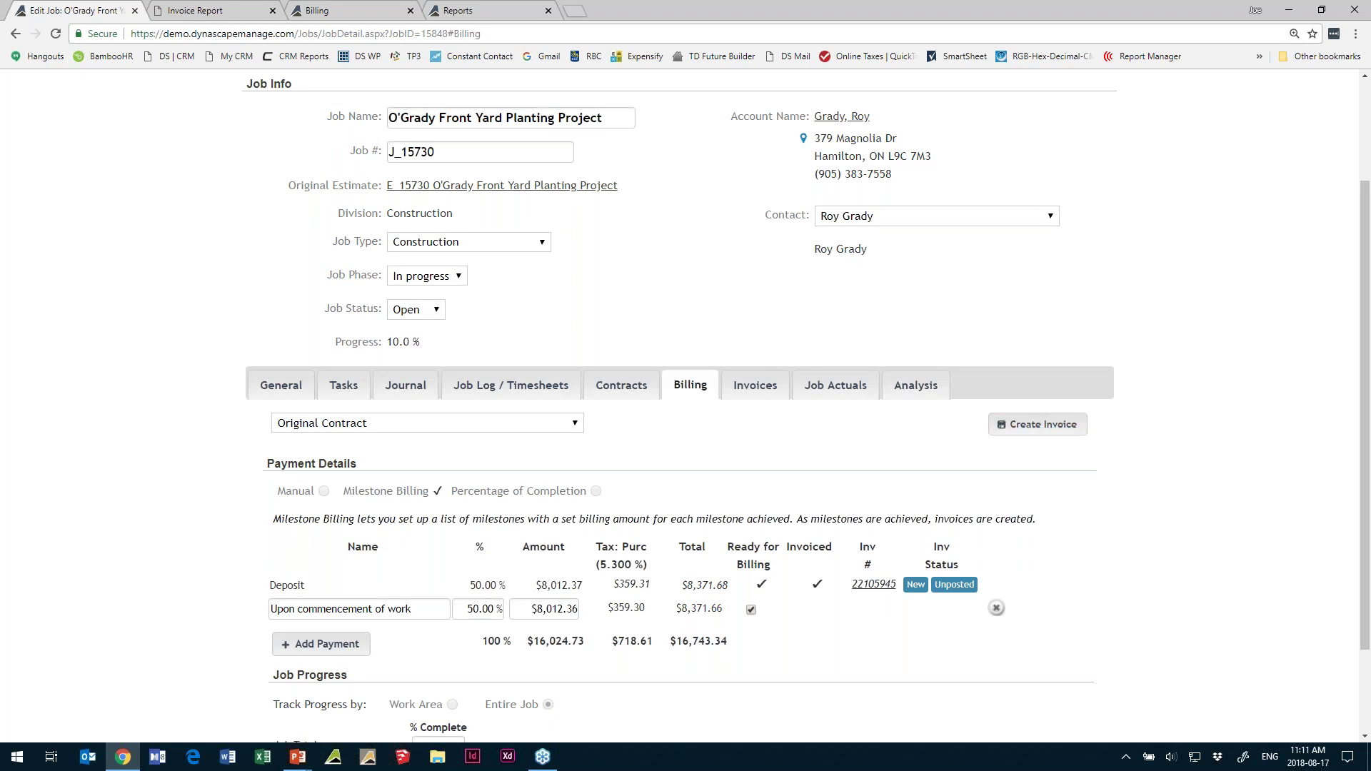
- Examine the job's invoice list and its current contract
click(770, 391)
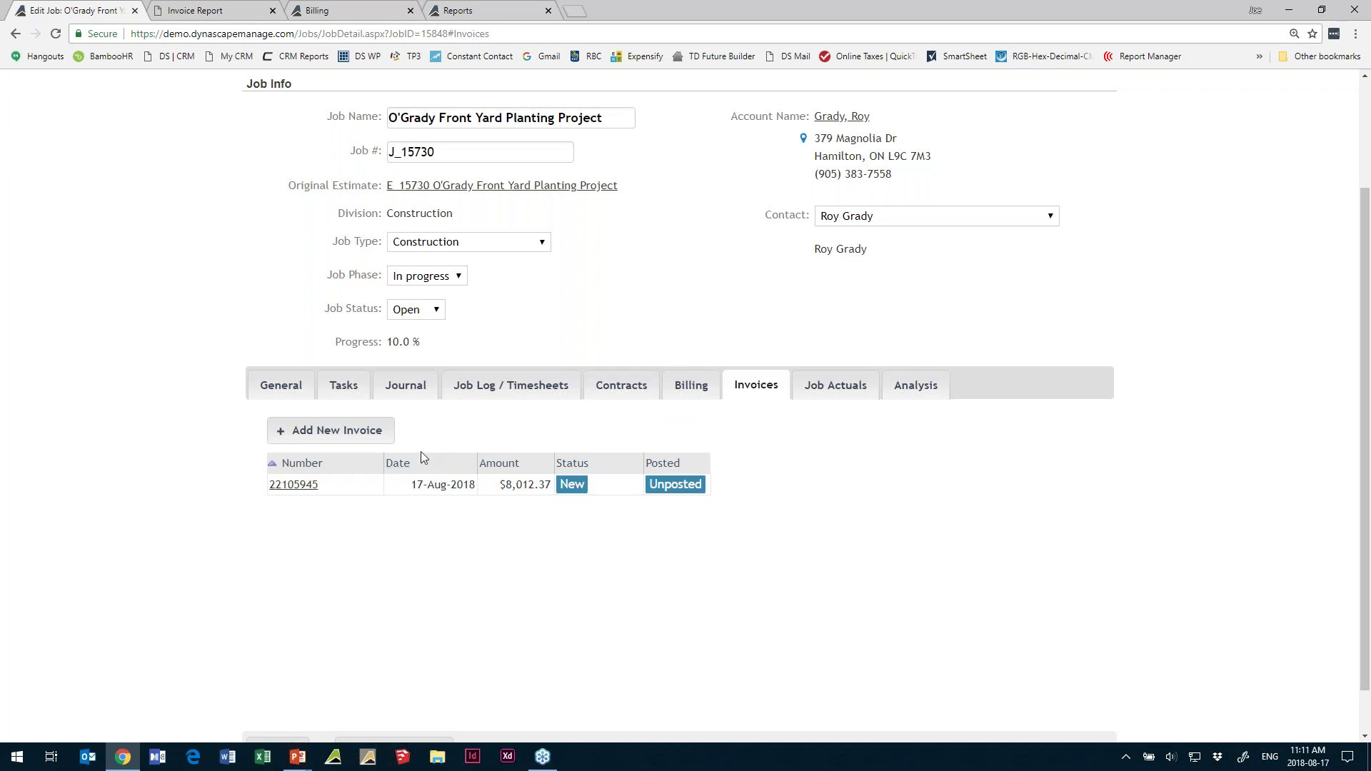
click(621, 385)
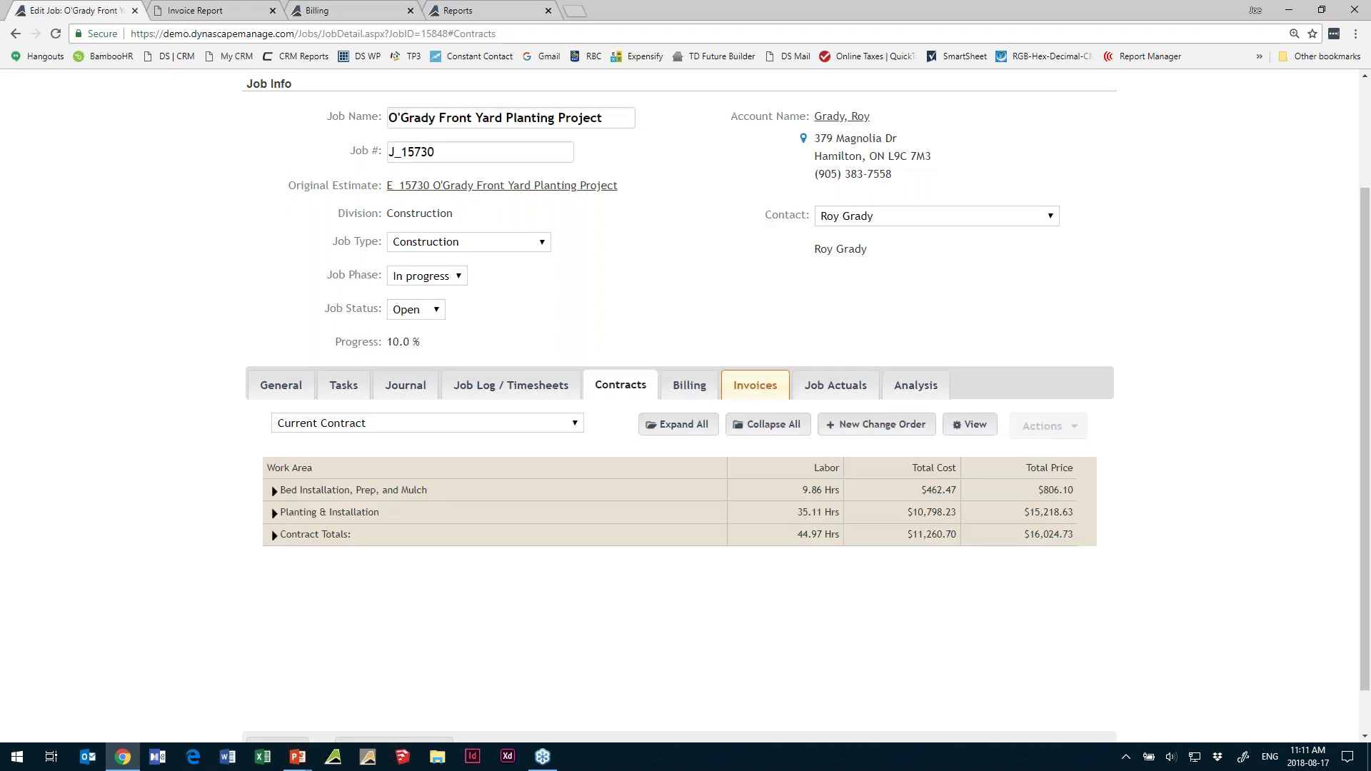
click(754, 386)
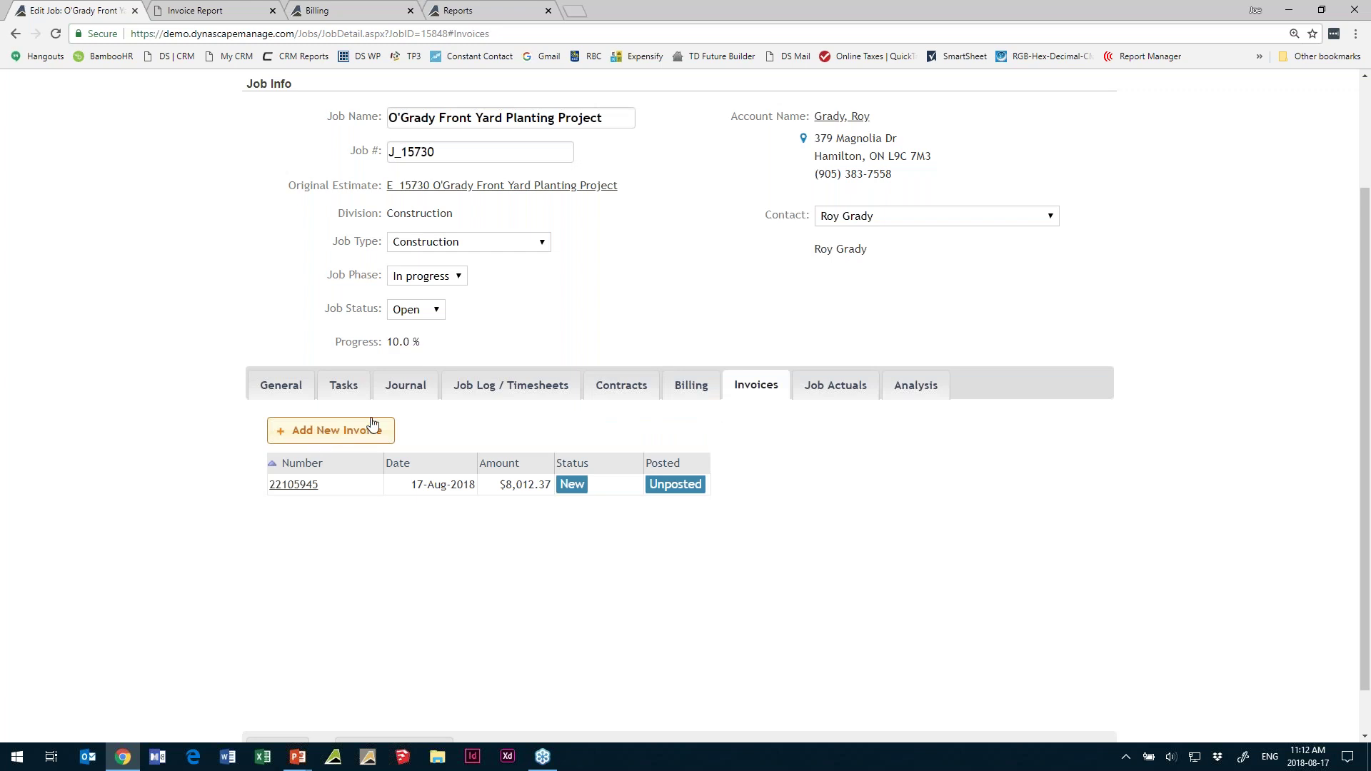
scroll(374, 426, up, 2)
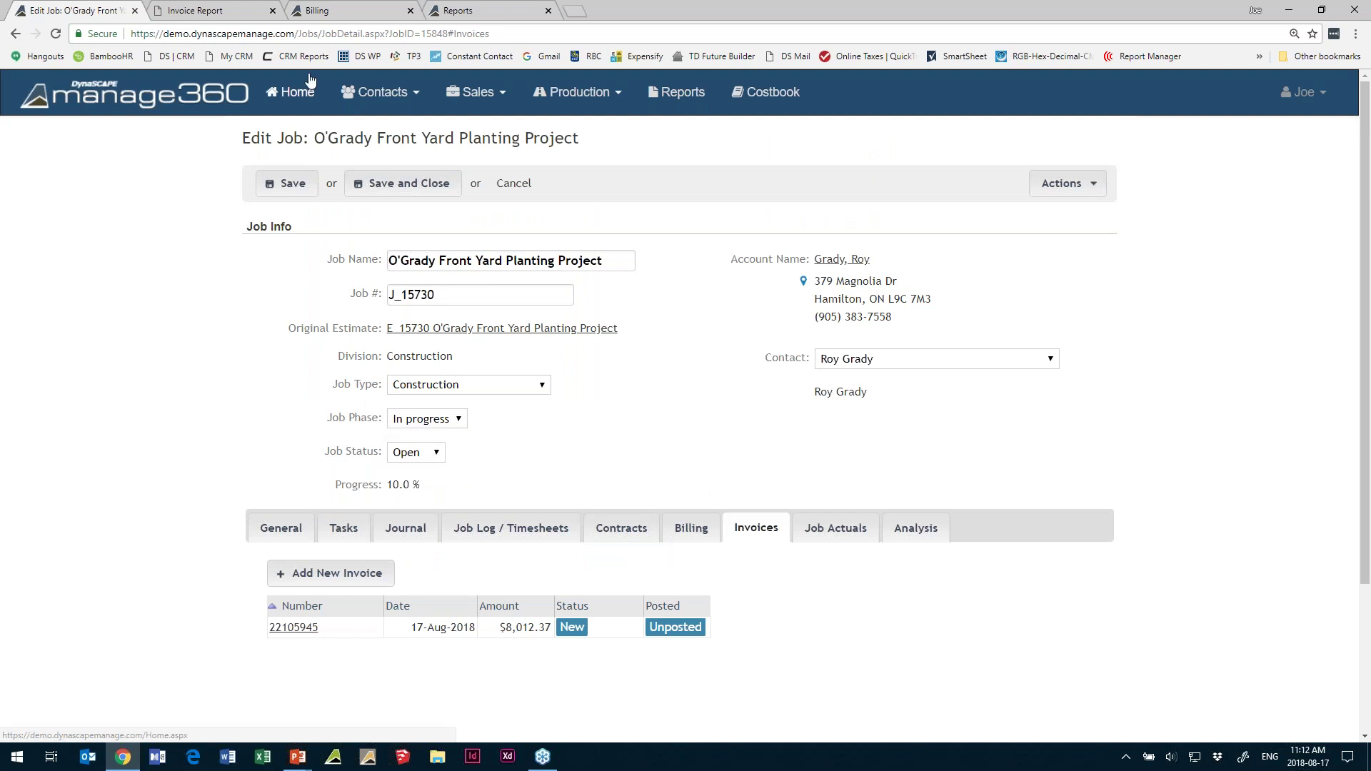
- Go to the Billing page and show its billables in the "Maint to be billed" view
click(339, 12)
click(577, 91)
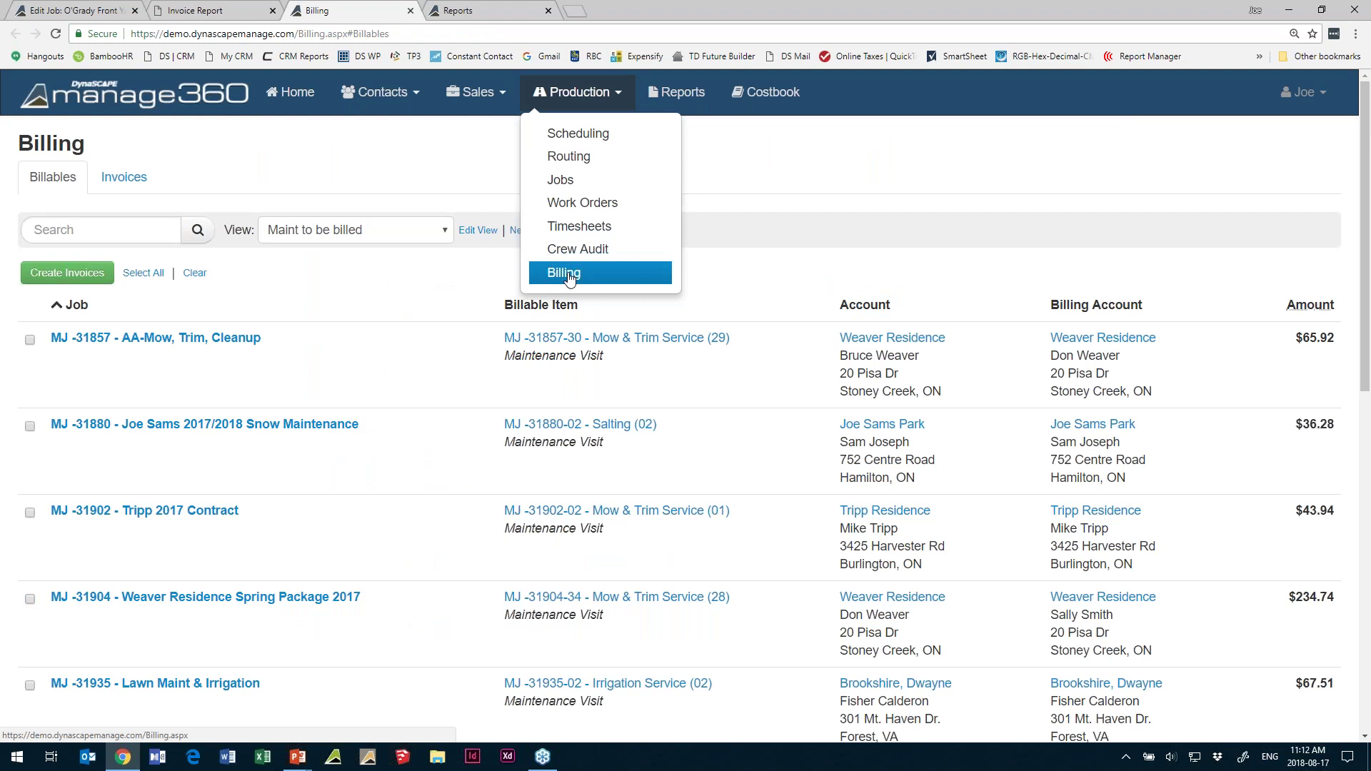
click(411, 180)
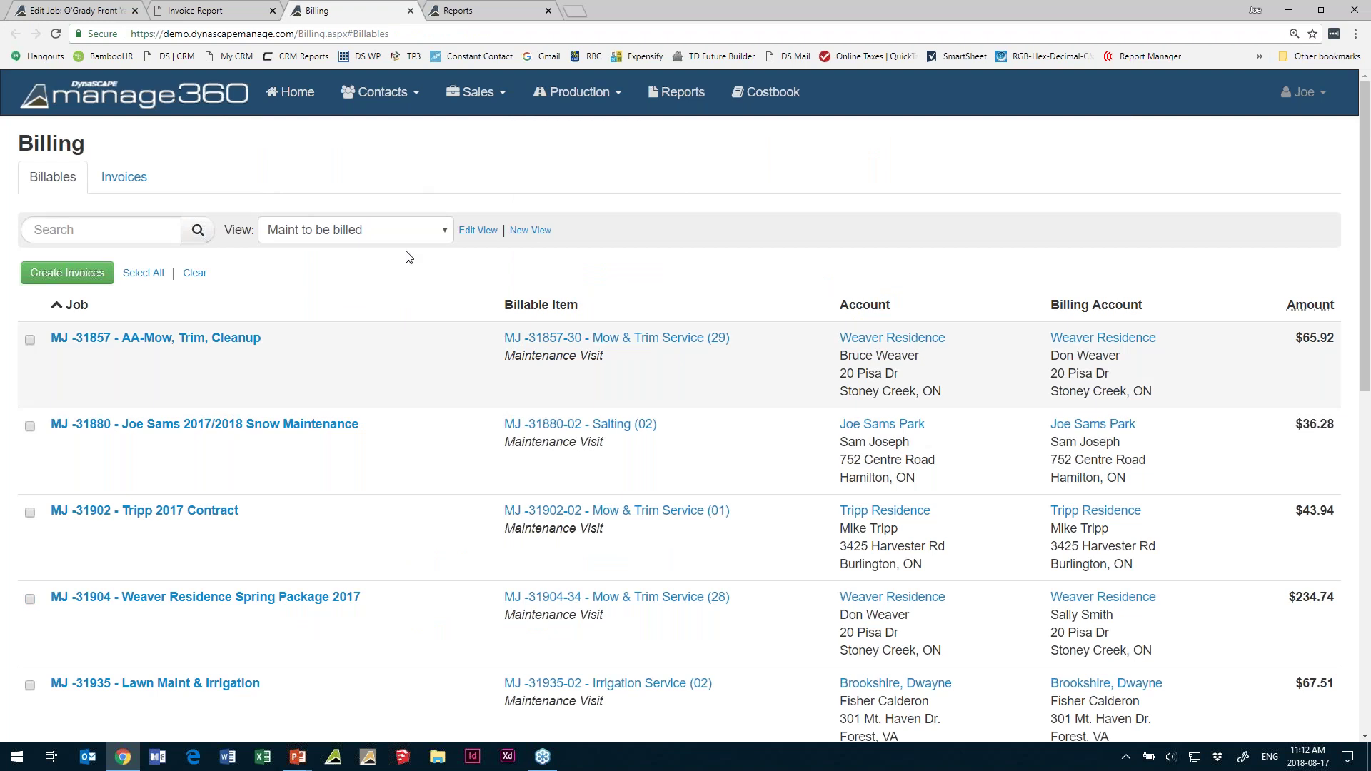
click(401, 235)
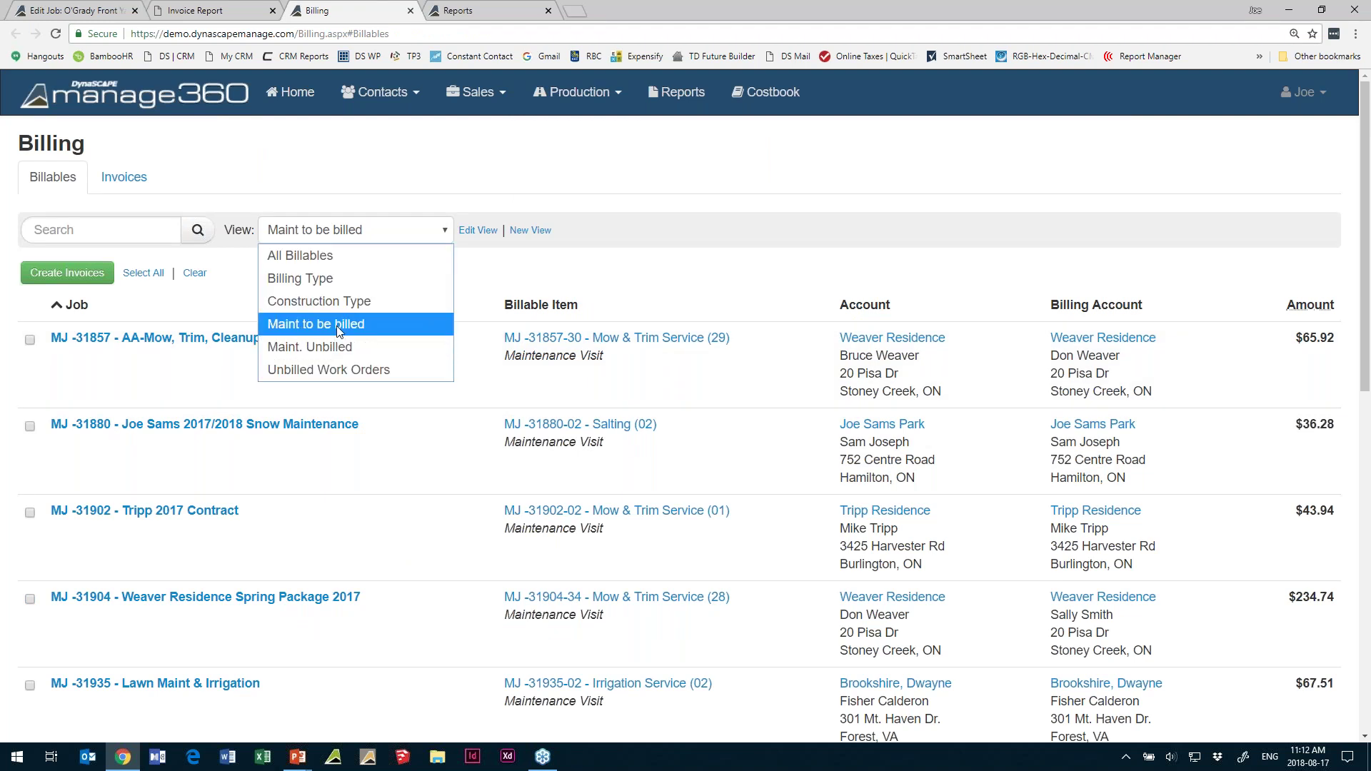
click(339, 325)
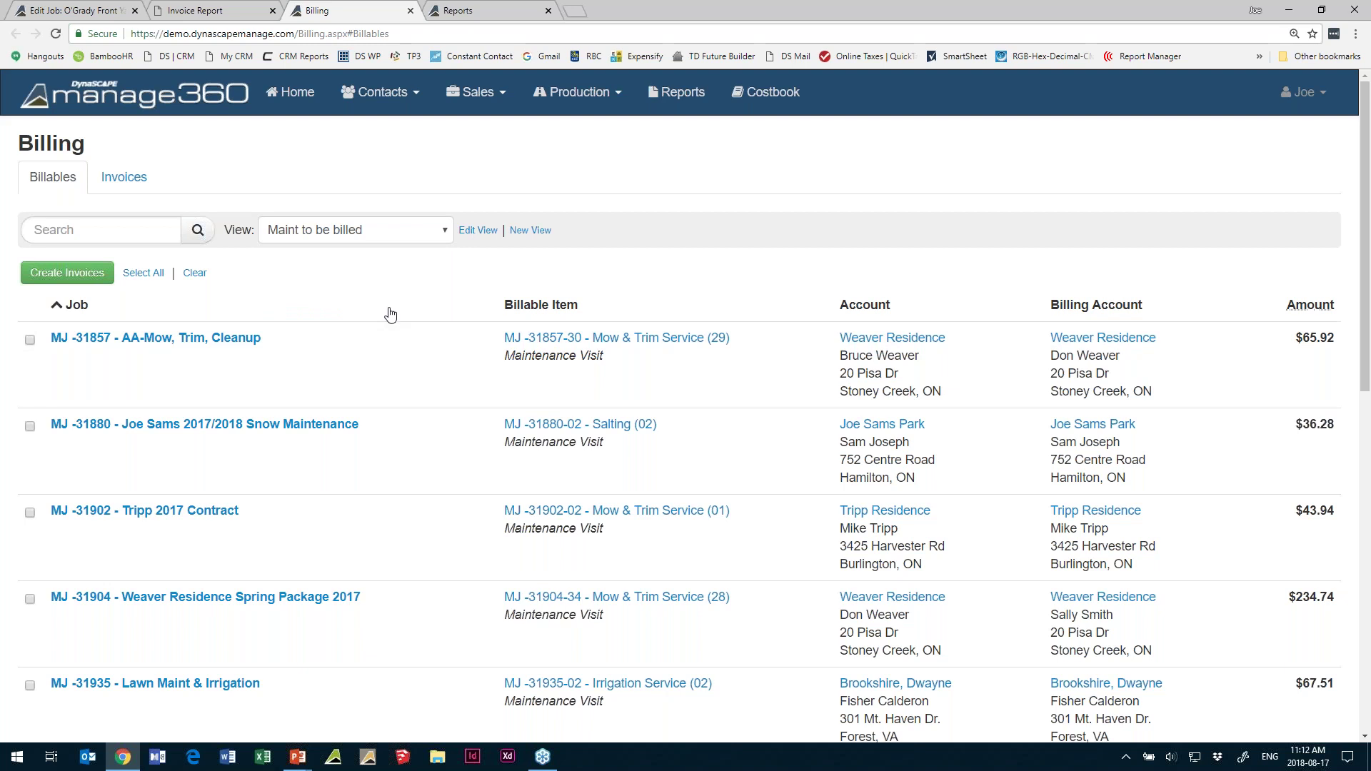
- Select the Mow & Trim Service billables of the "AA-Mow, Trim, Cleanup" and "Spring Package 2017" jobs
scroll(386, 335, down, 1)
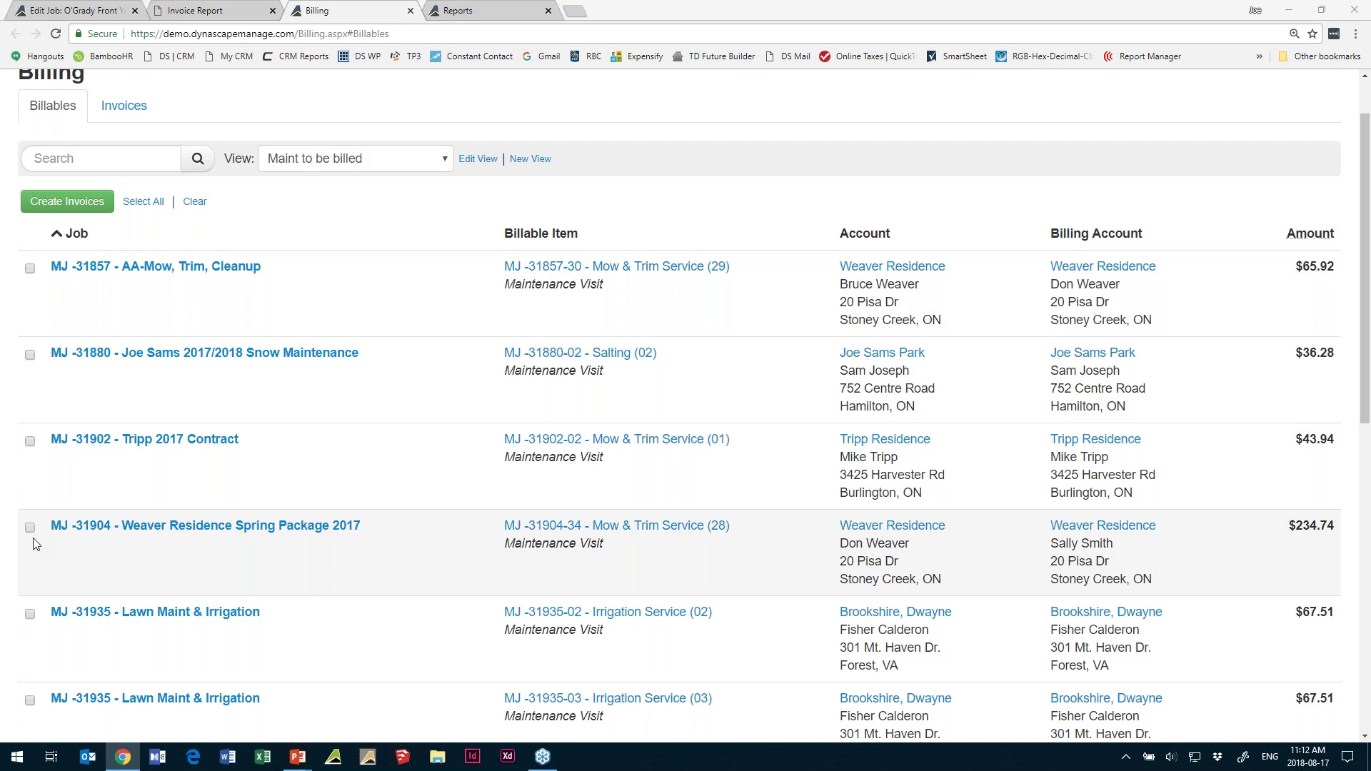
click(30, 528)
click(29, 268)
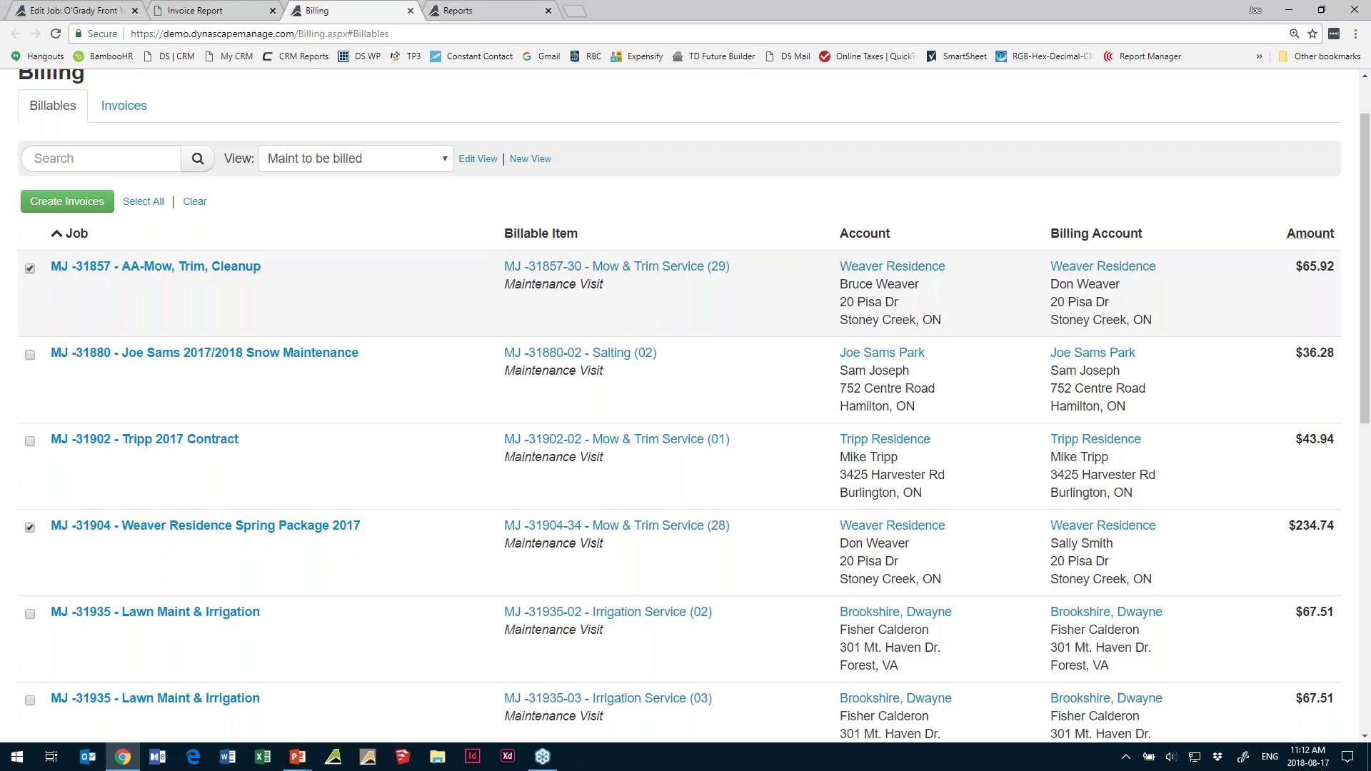
- Create invoices for the selected billables with the customer message "Thank you for your continued support and business!"
click(60, 205)
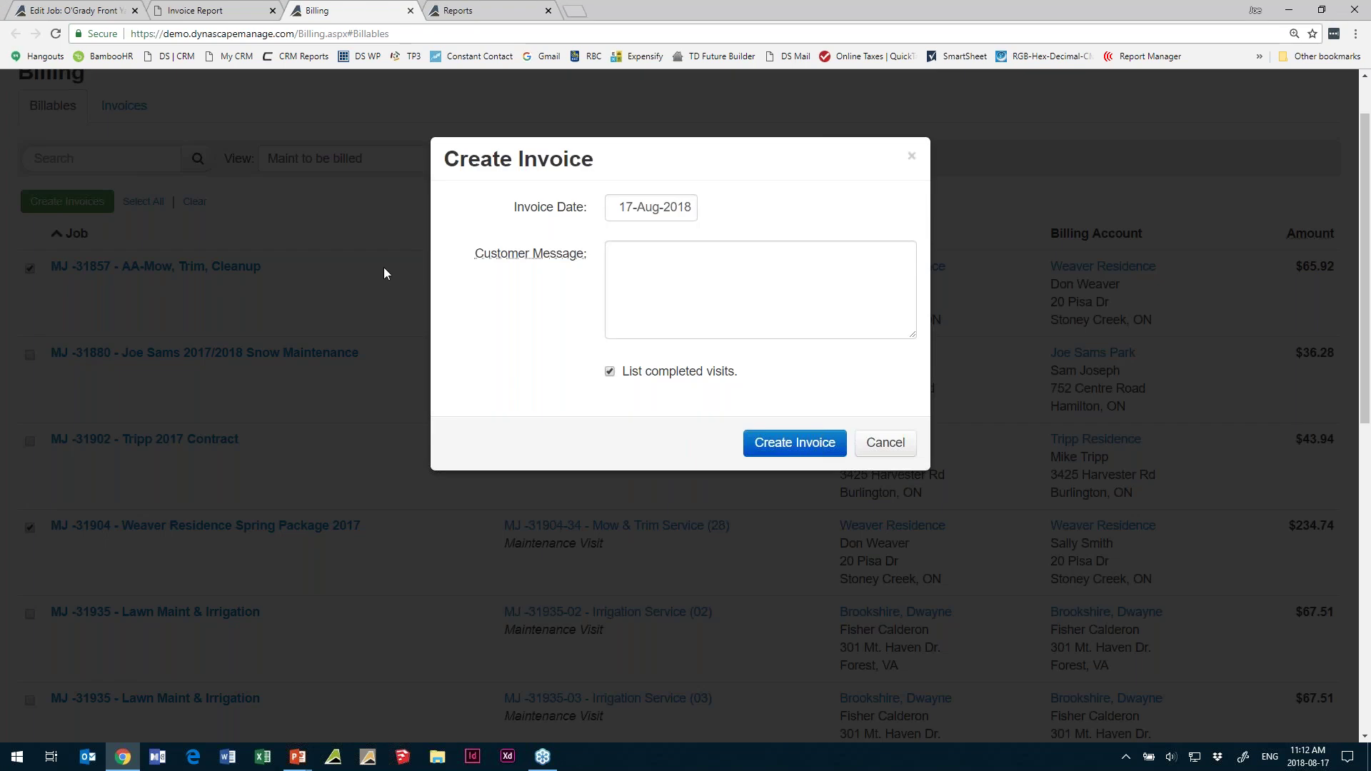
click(673, 302)
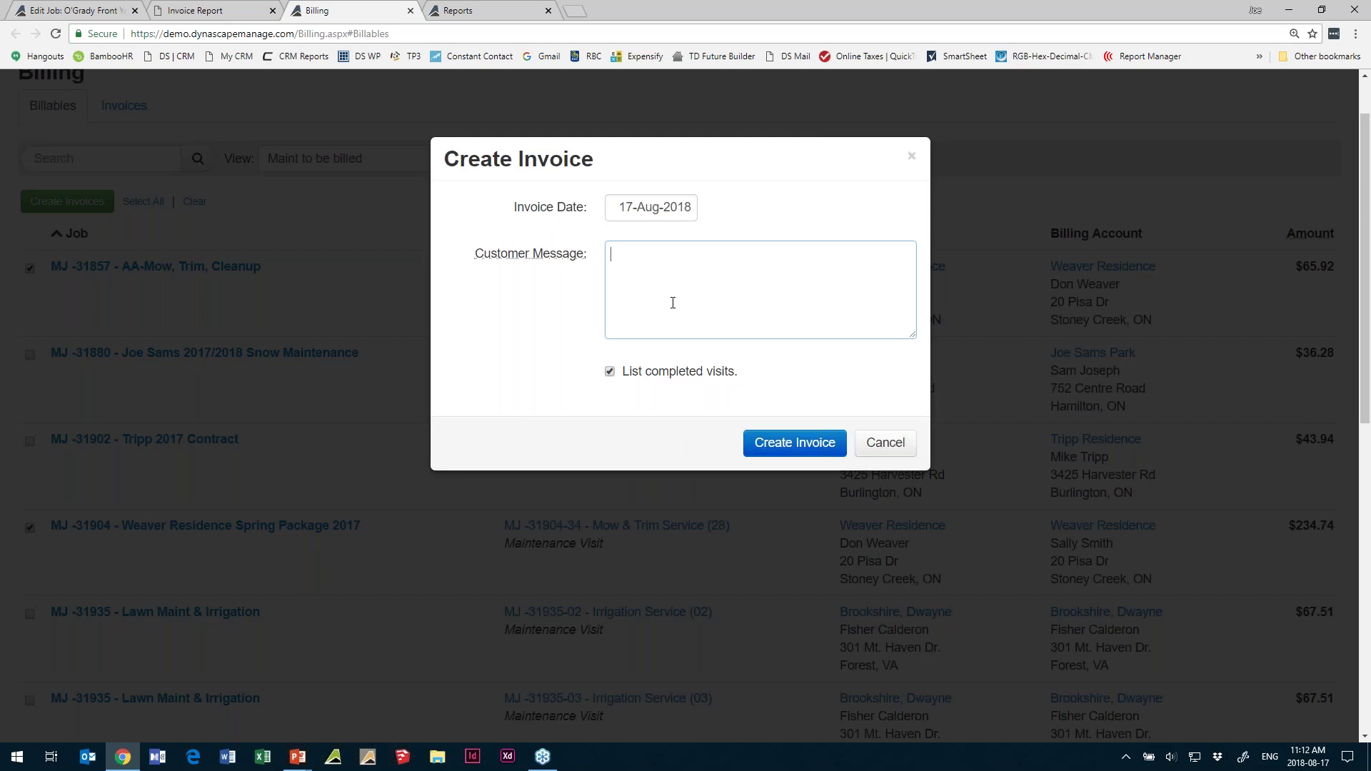
text(Thank youfo)
key(BackSpace)
key(BackSpace)
text(for your continued supp)
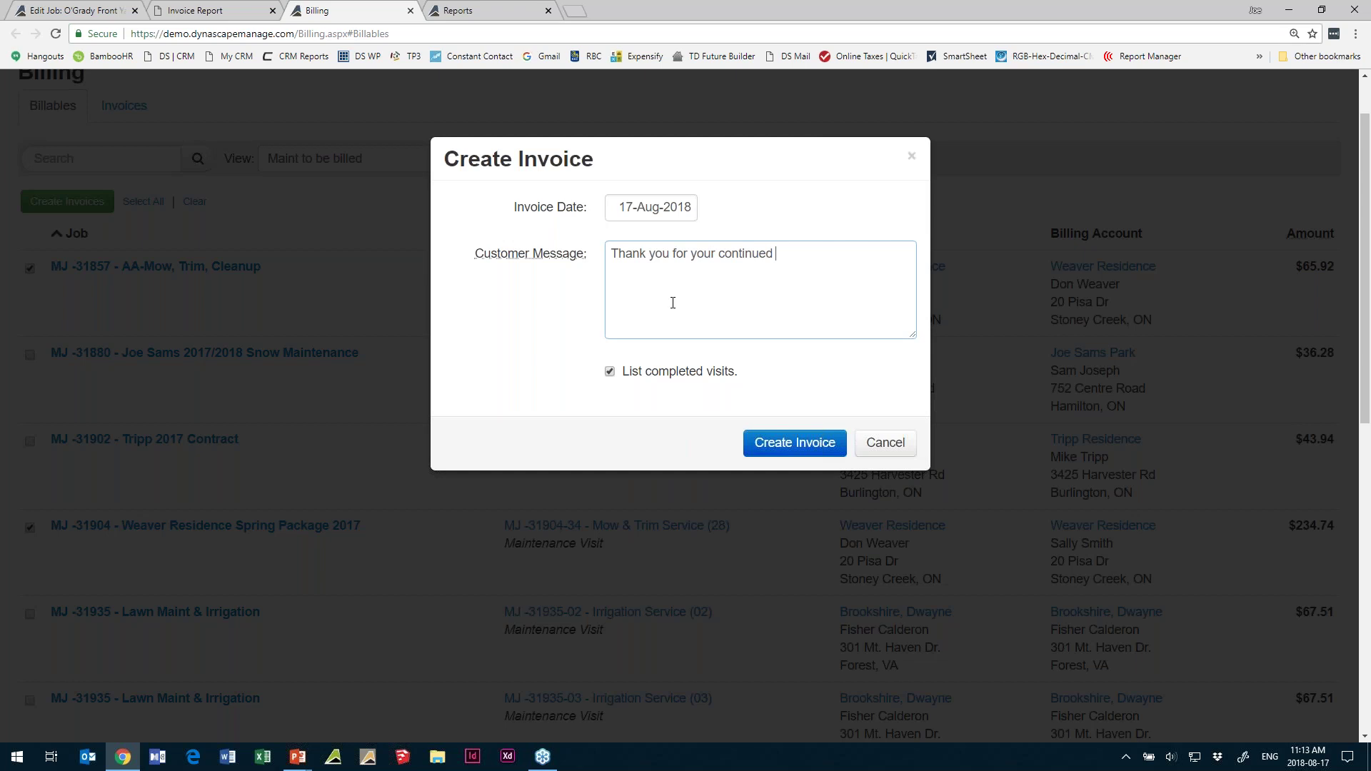
text(ort and business!)
click(798, 443)
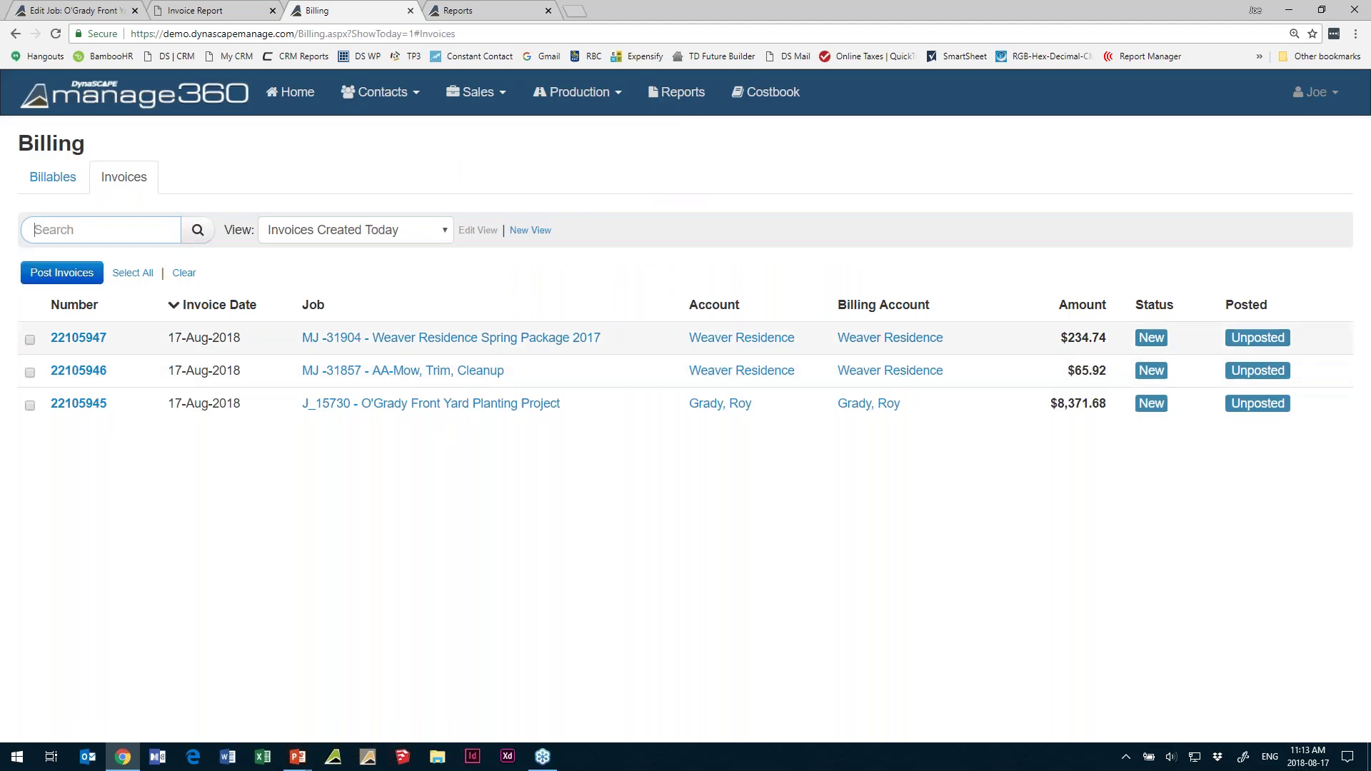
- Open the $234.74 invoice for the Spring Package 2017 job from the invoices created today
click(86, 230)
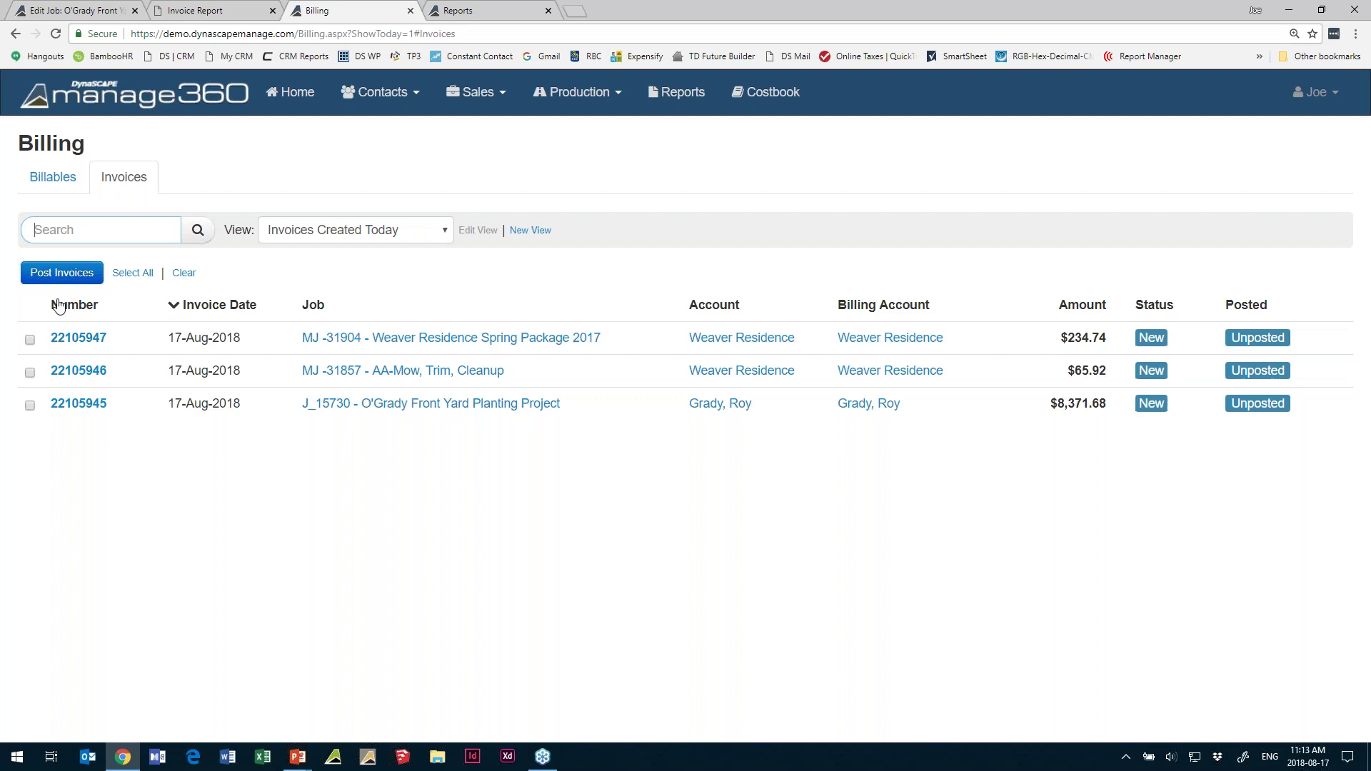
click(79, 338)
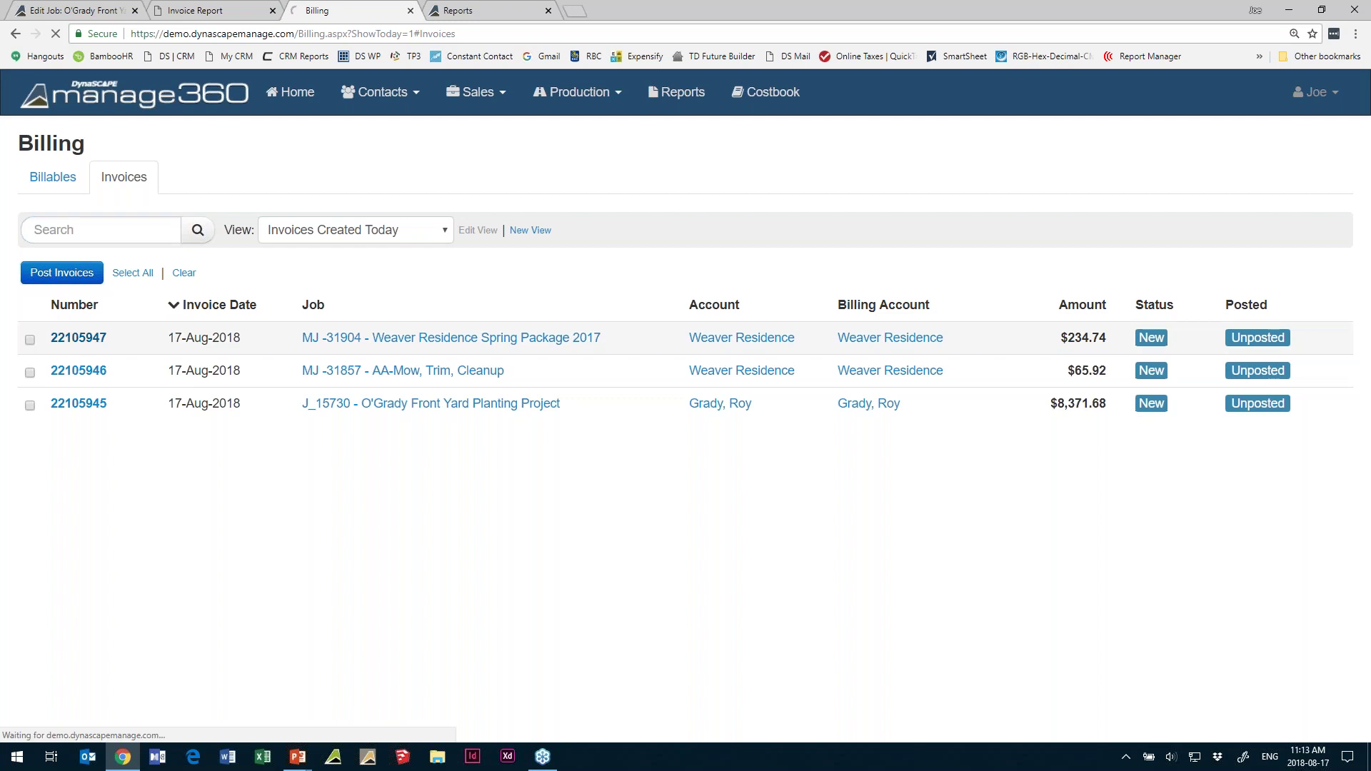
- Complete the note line of the Spring Package 2017 invoice with "Mow and trim visit." and save the invoice
scroll(417, 511, down, 1)
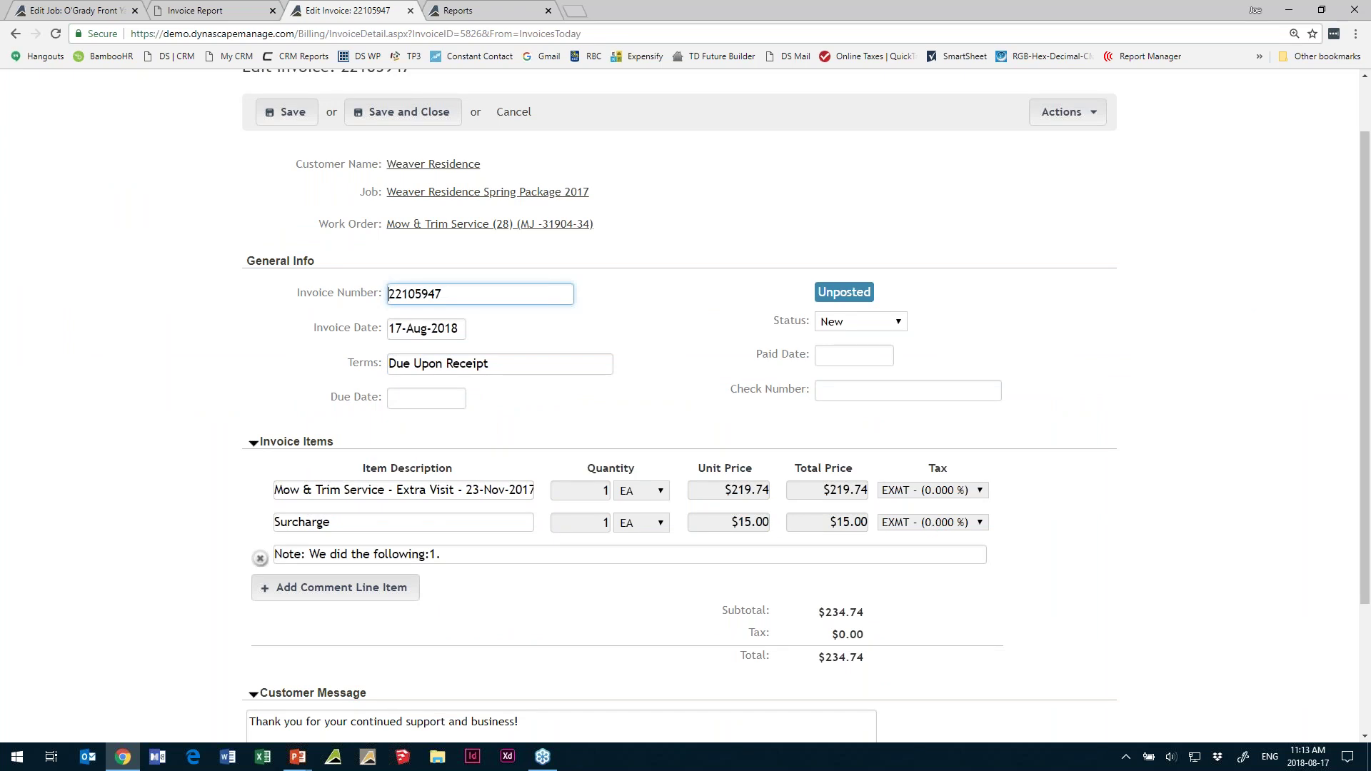
scroll(807, 407, down, 1)
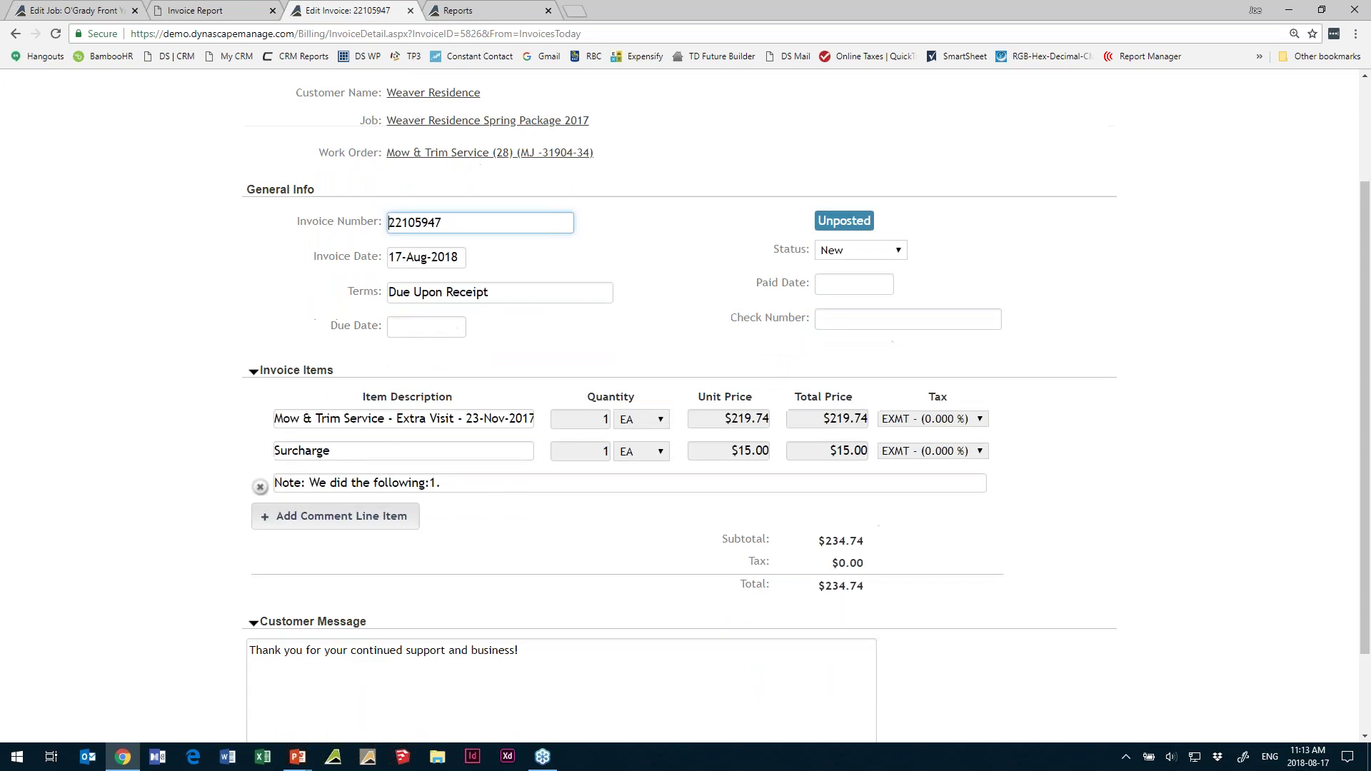
click(531, 486)
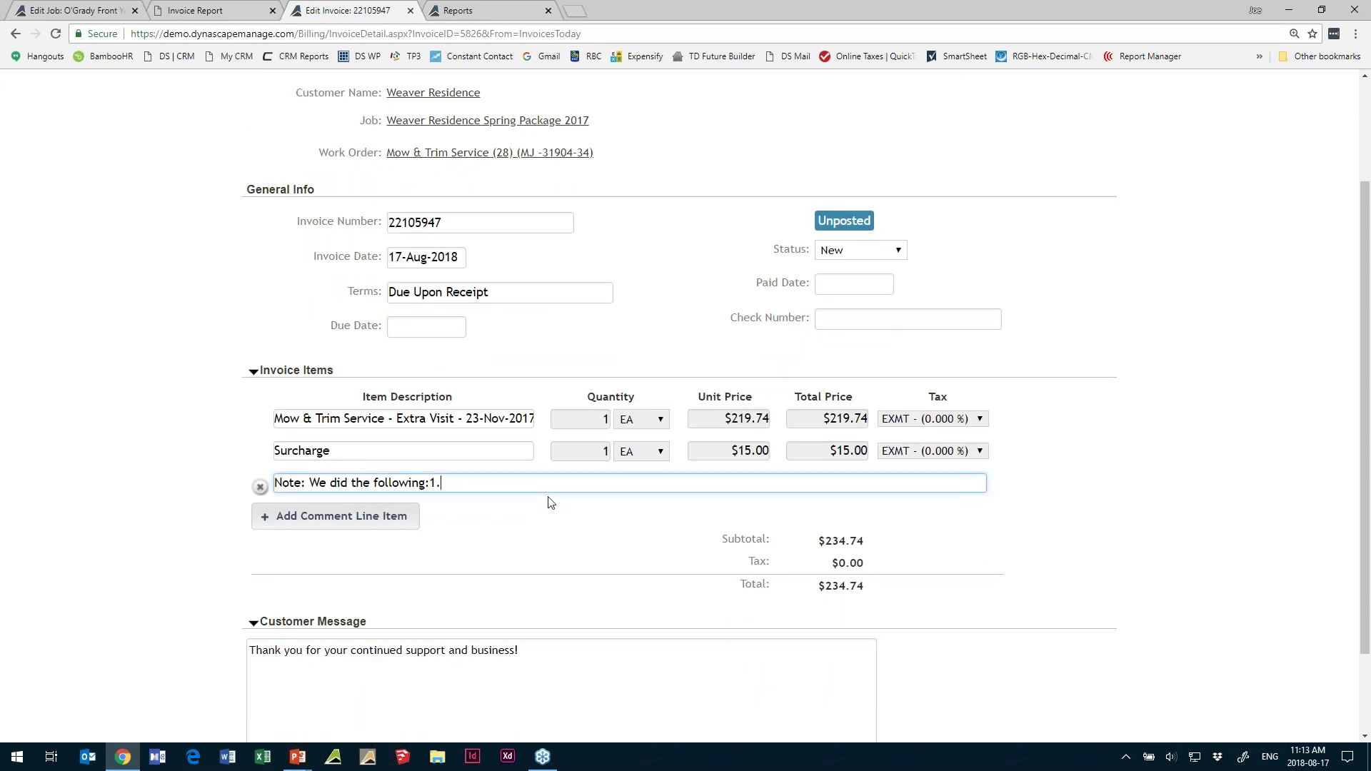
text(Mow and trim visit.)
scroll(672, 575, down, 2)
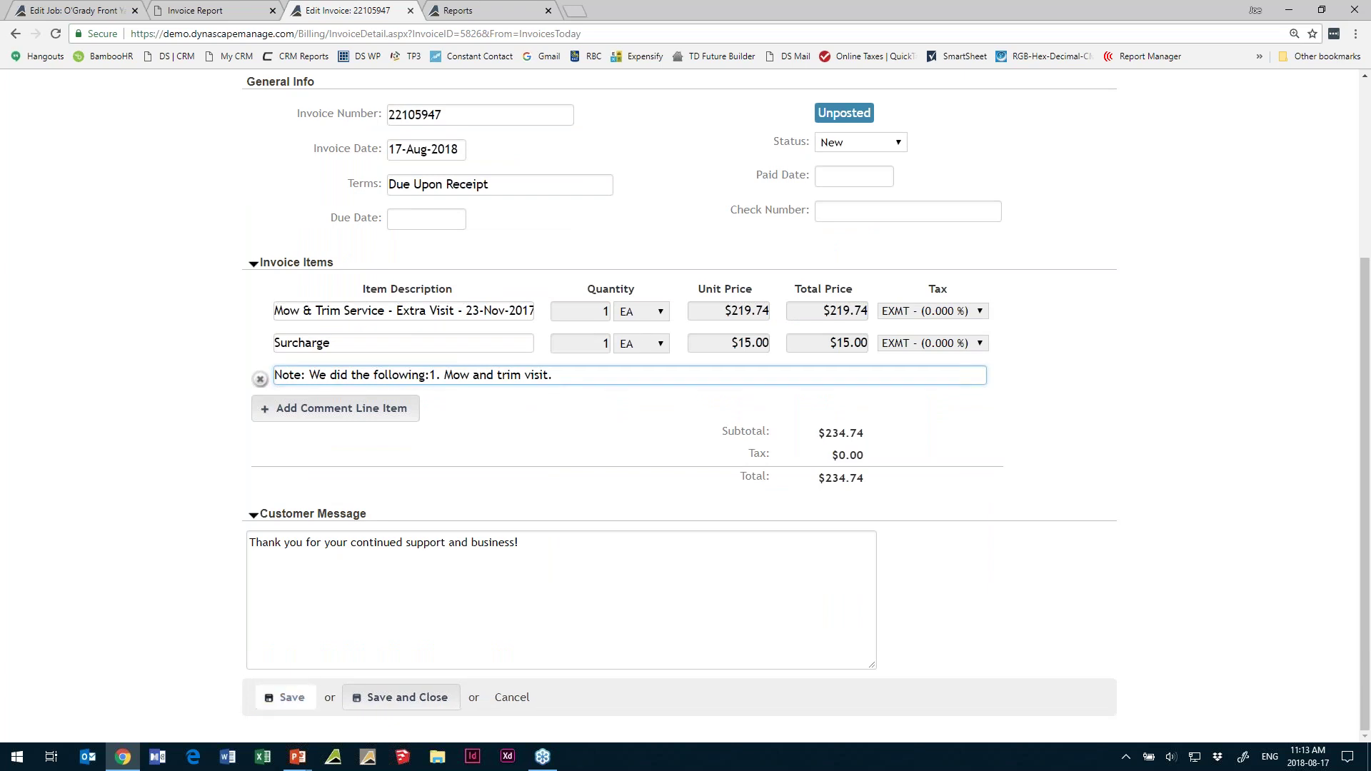
click(286, 697)
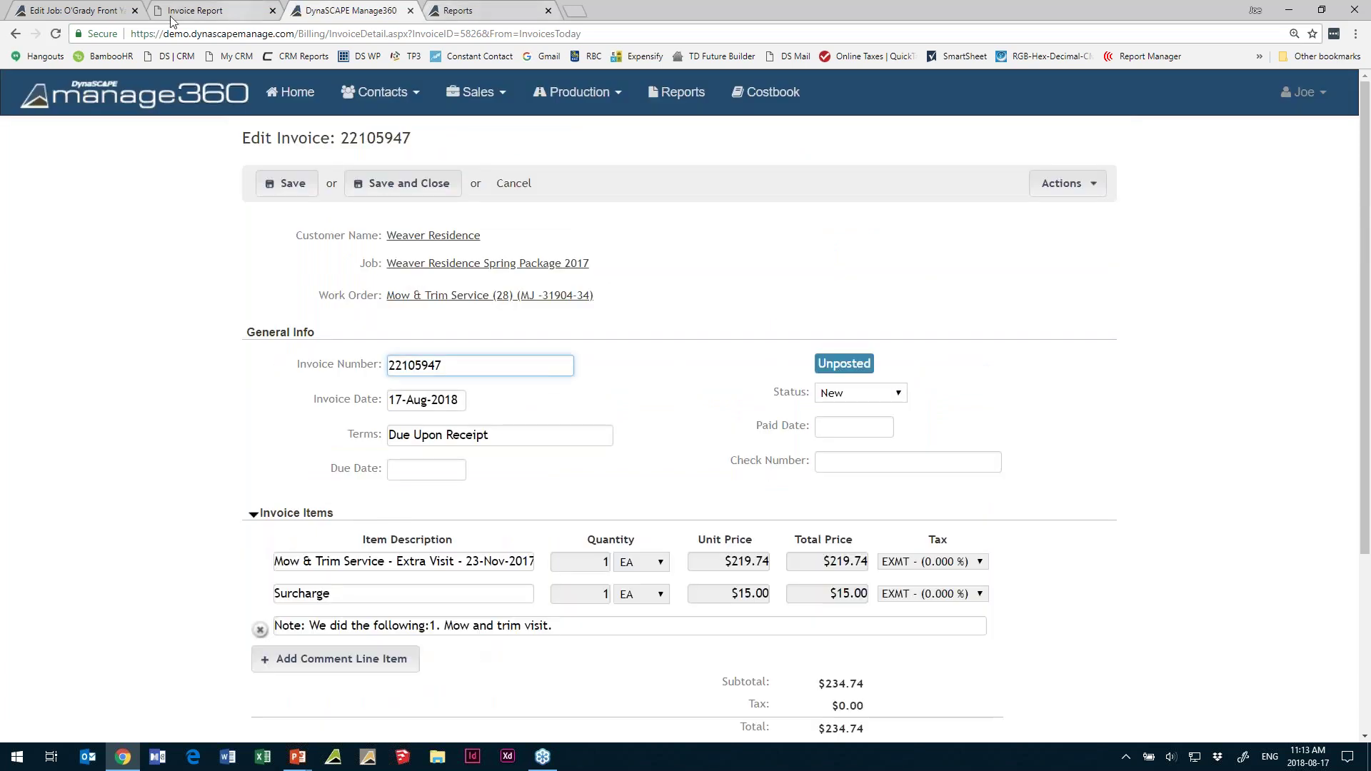
- Examine the payment and posting statuses of all invoices in Billing, and open the customer account of the $1,000.04 invoice
click(577, 93)
click(564, 274)
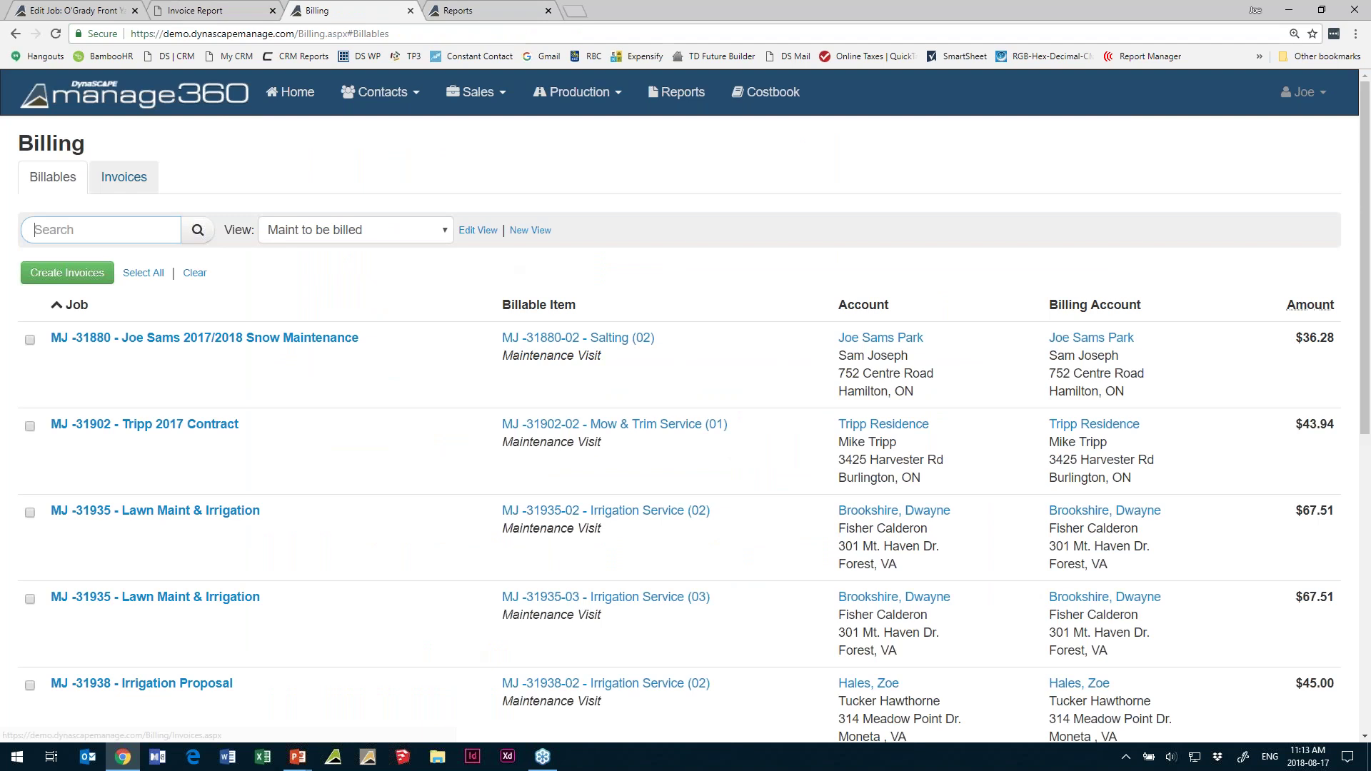
click(123, 177)
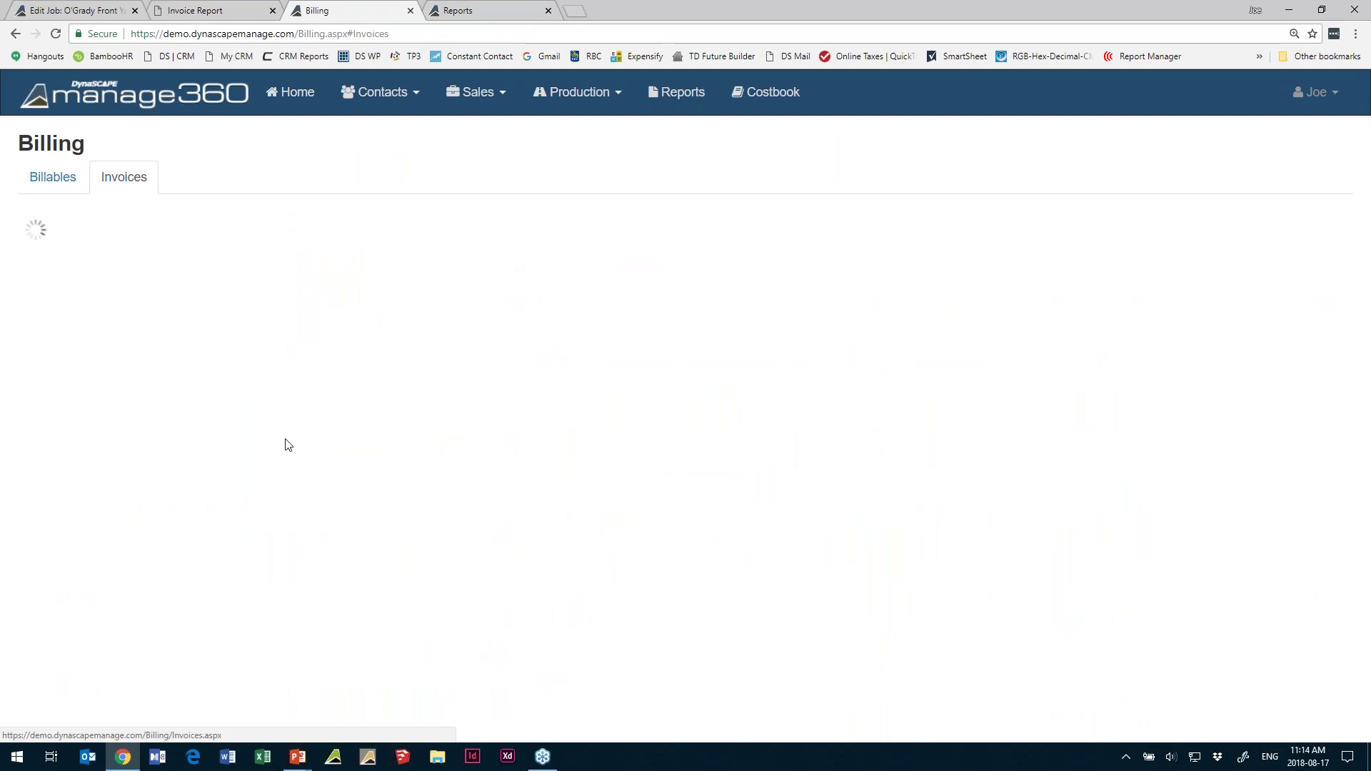
scroll(1229, 325, down, 3)
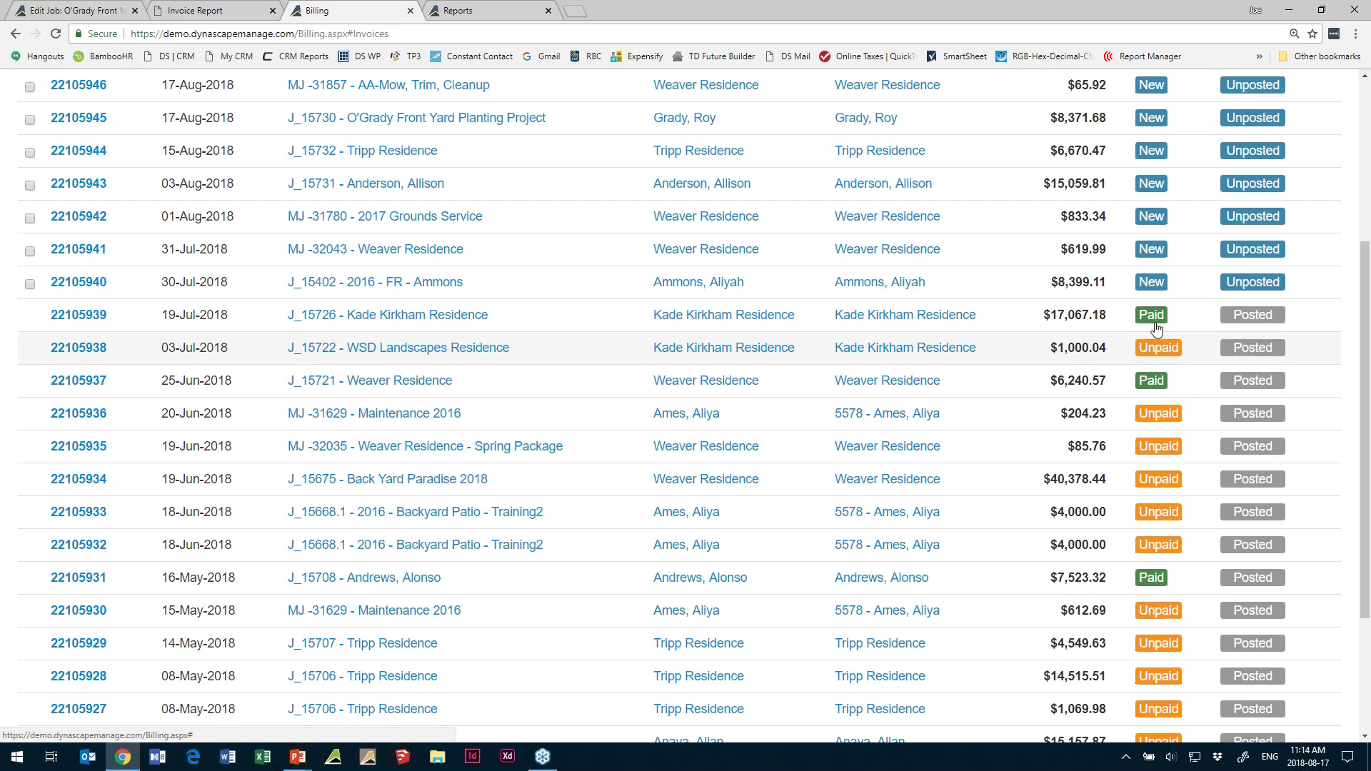
scroll(786, 389, up, 4)
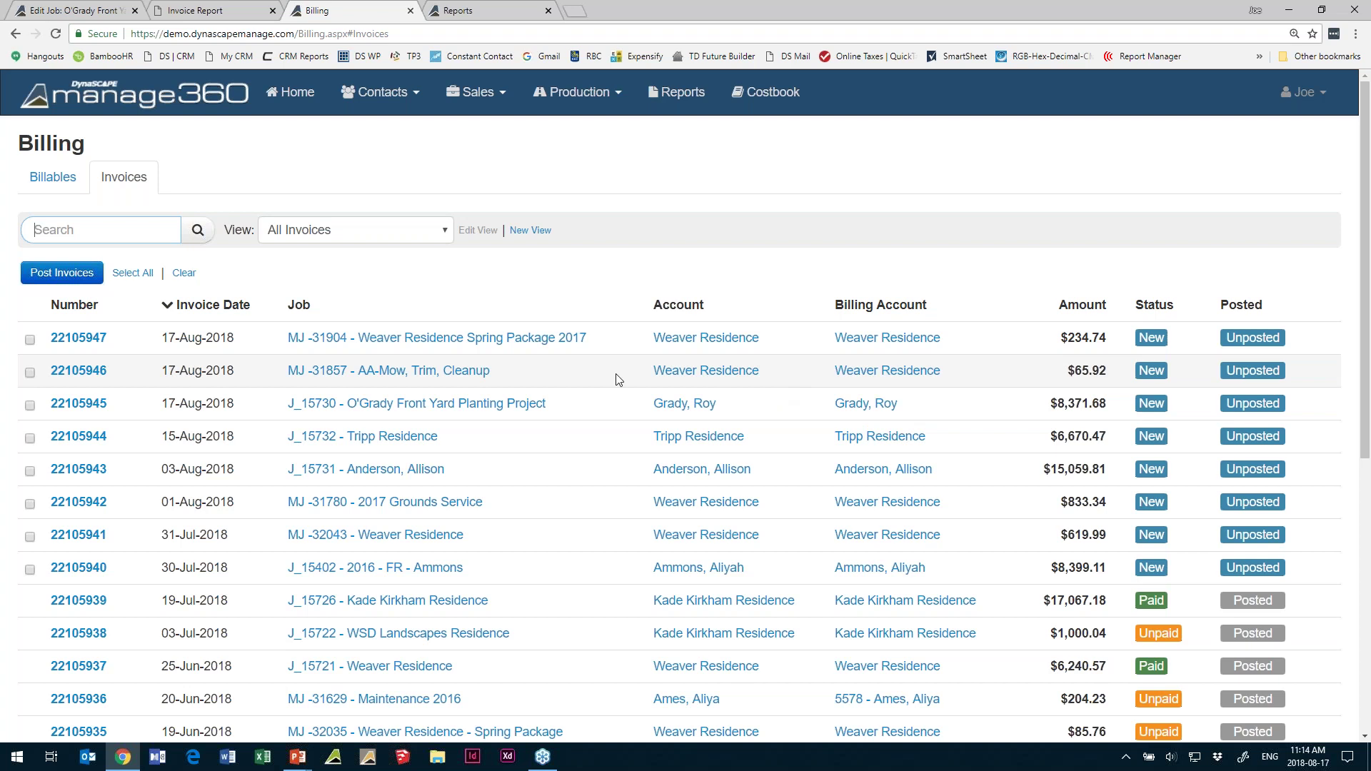
scroll(754, 546, down, 4)
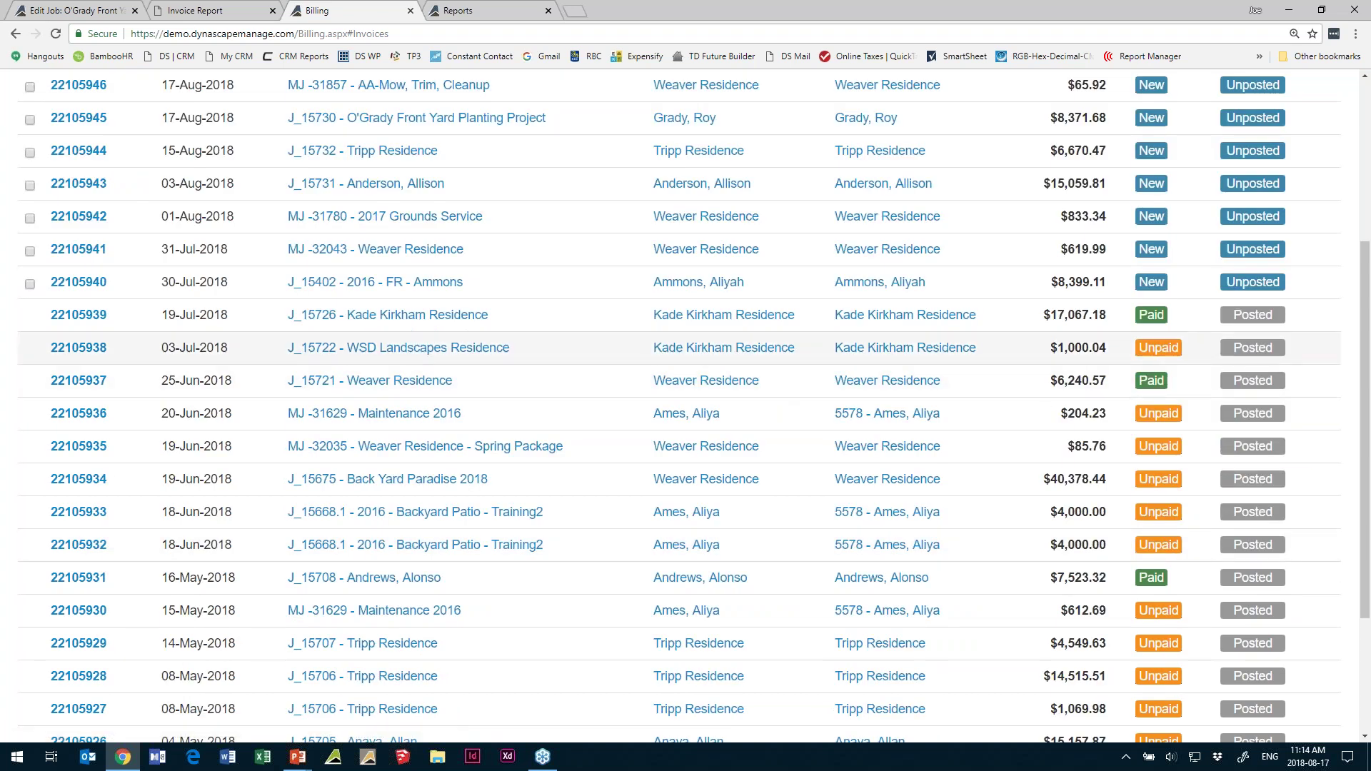
scroll(757, 322, up, 4)
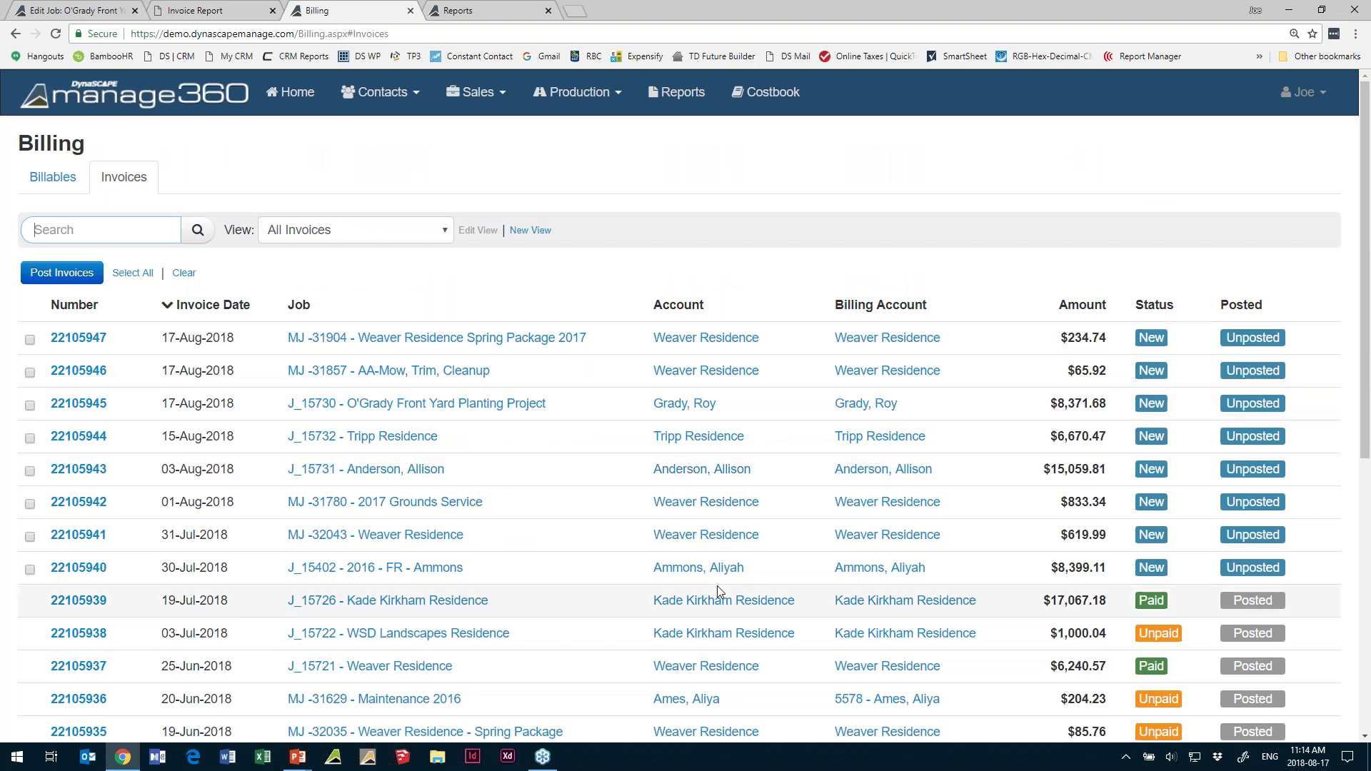
scroll(717, 585, down, 1)
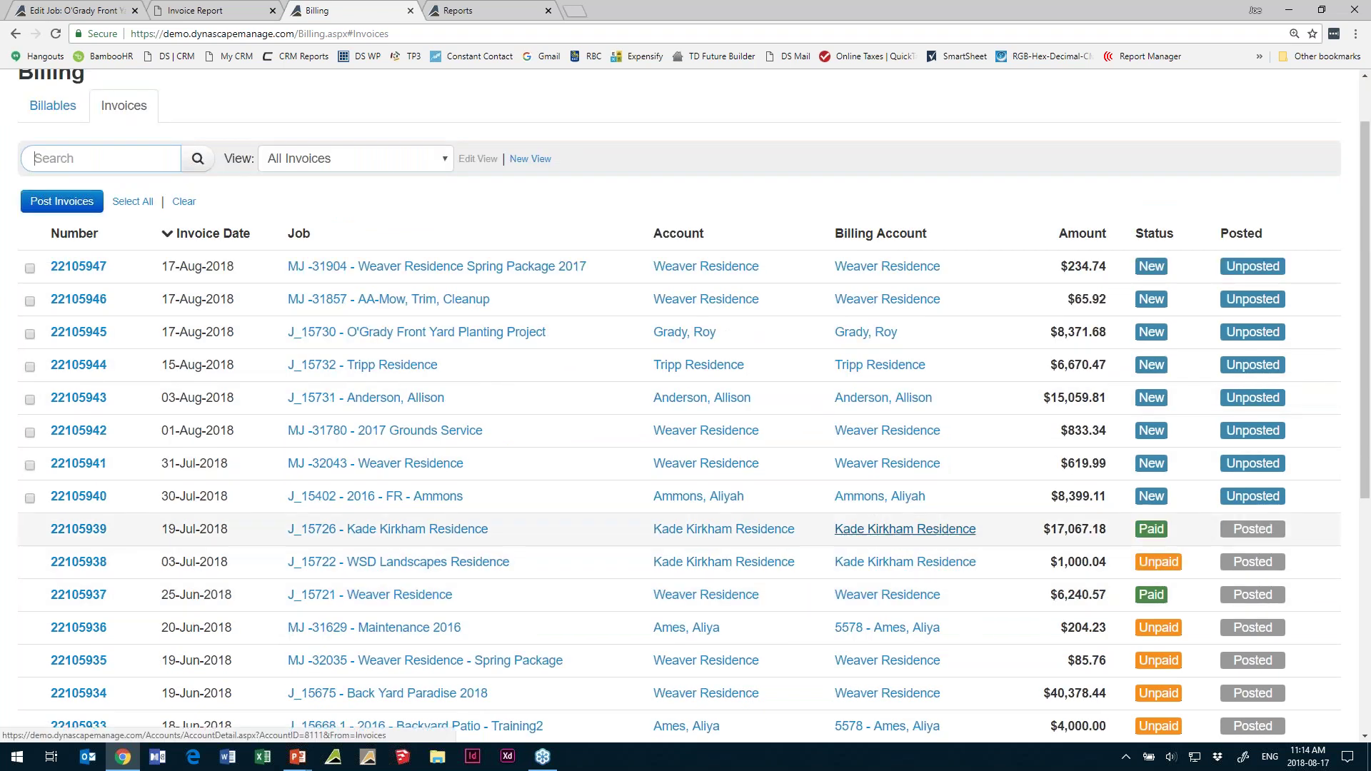
click(700, 566)
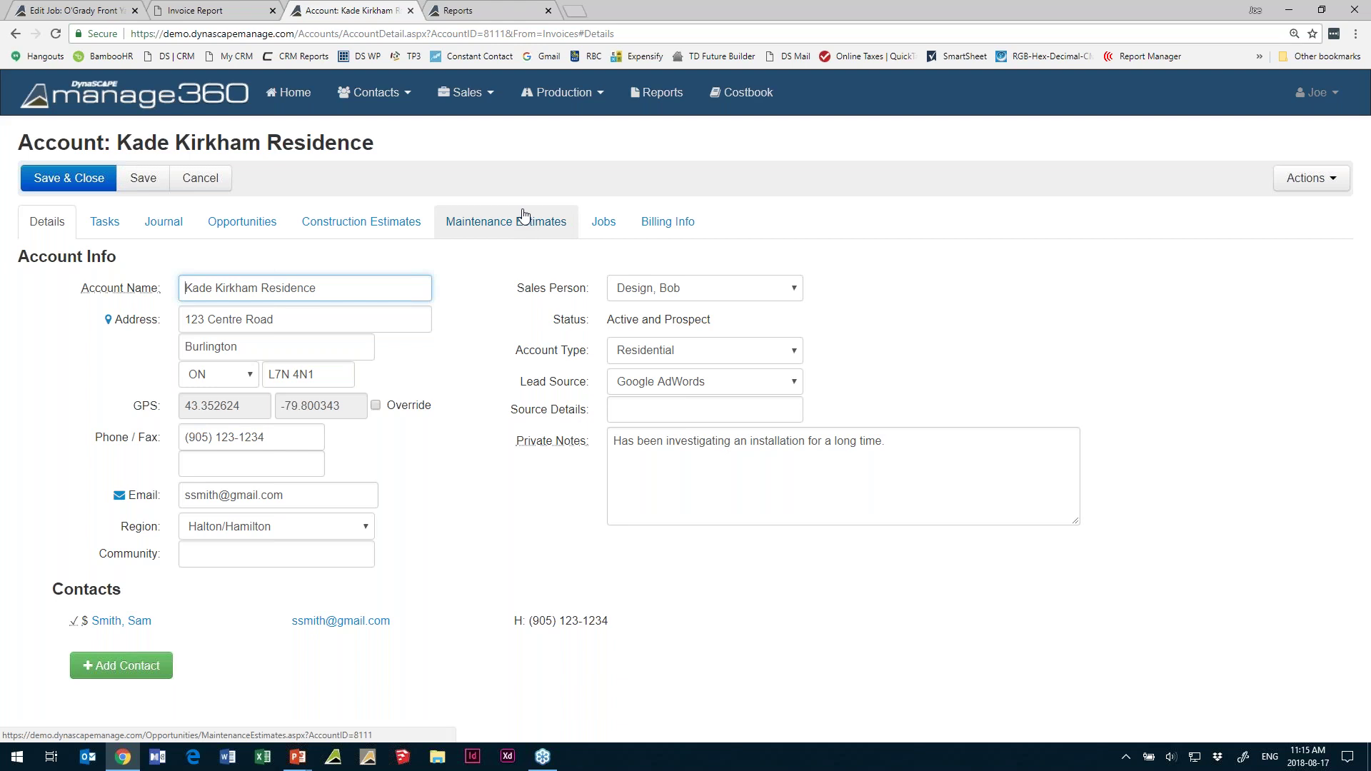
- Look through the available billing, costbook, job management, and sales and estimating reports on the Reports page
click(477, 20)
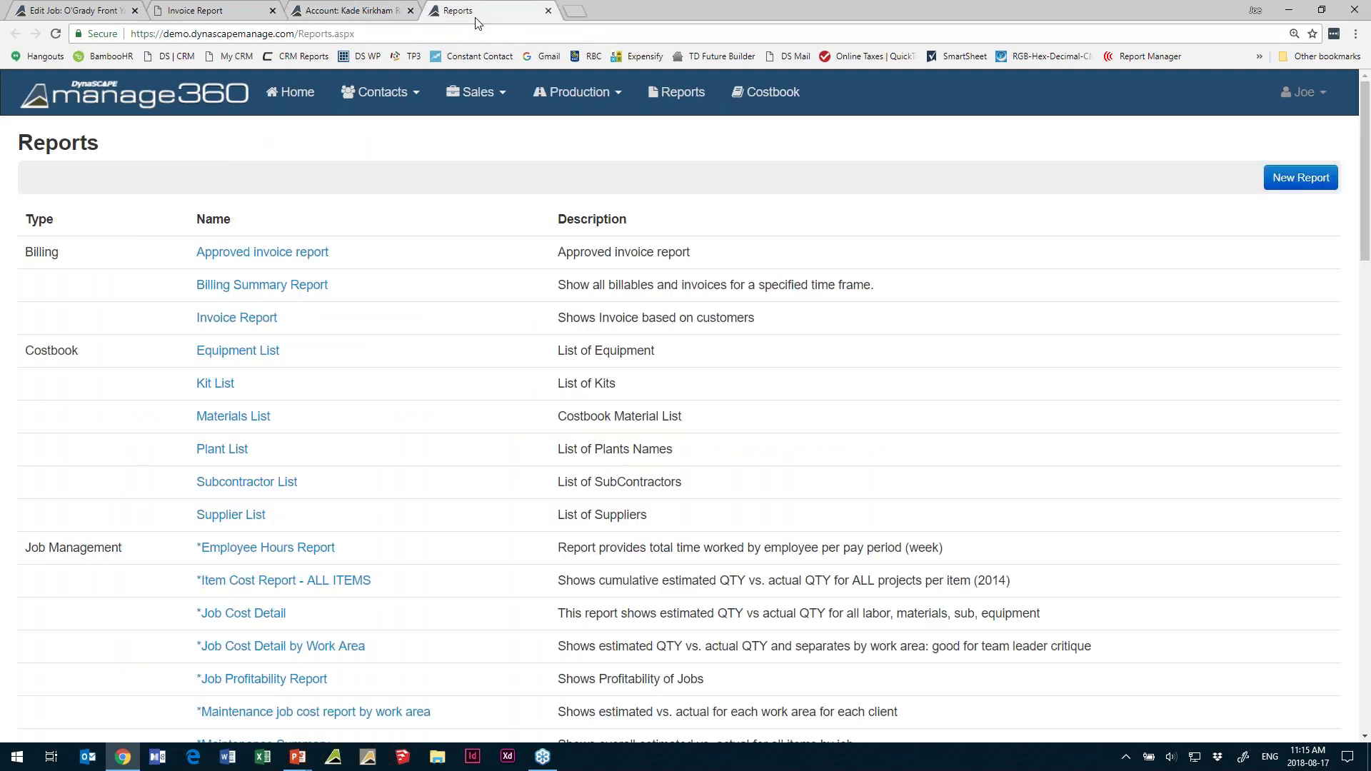
click(674, 97)
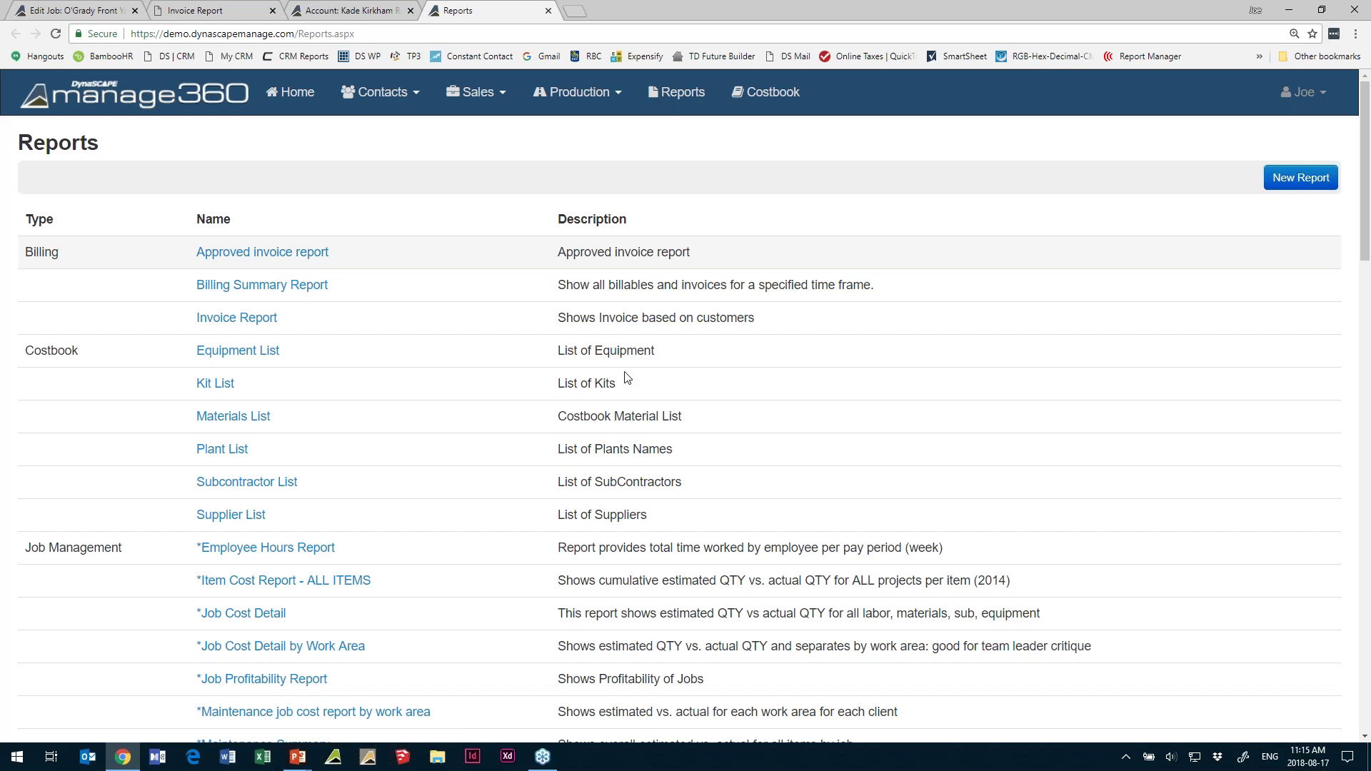
scroll(626, 377, down, 1)
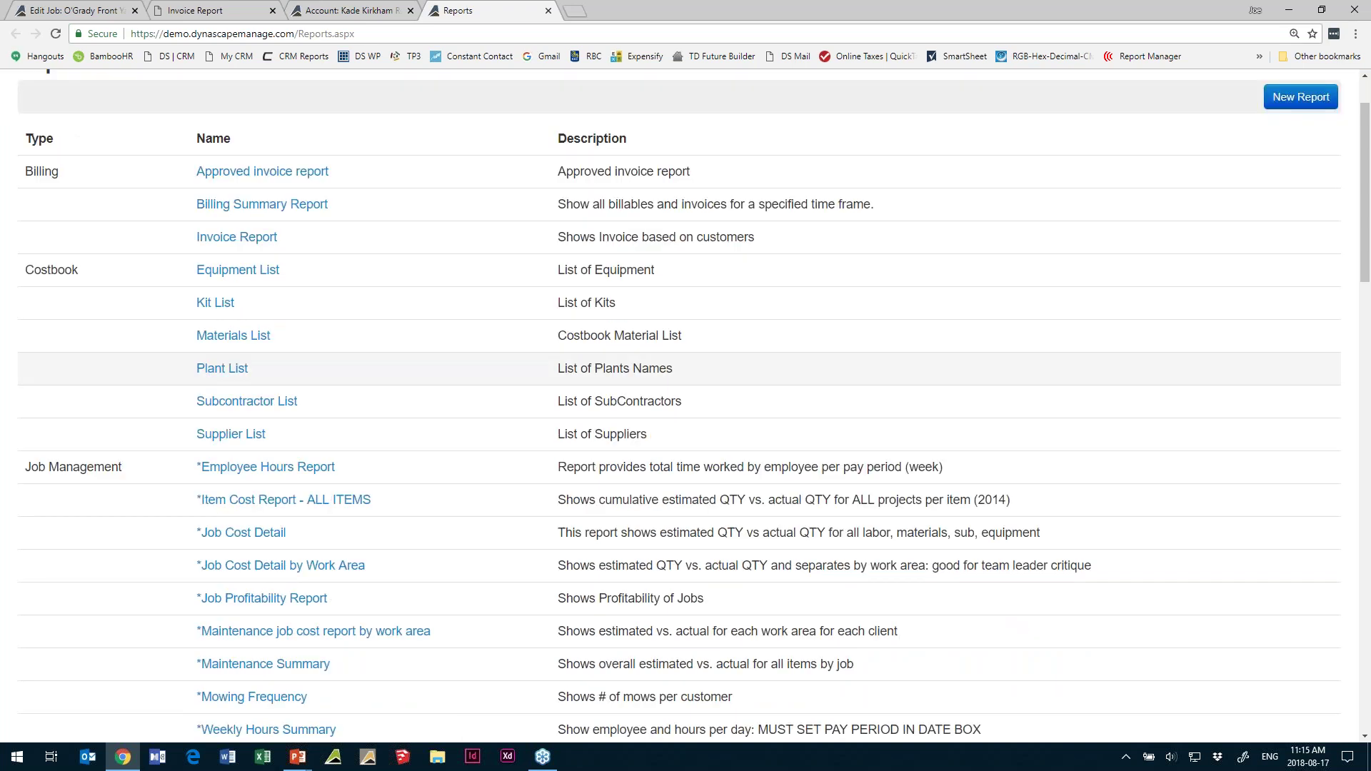
scroll(626, 368, down, 3)
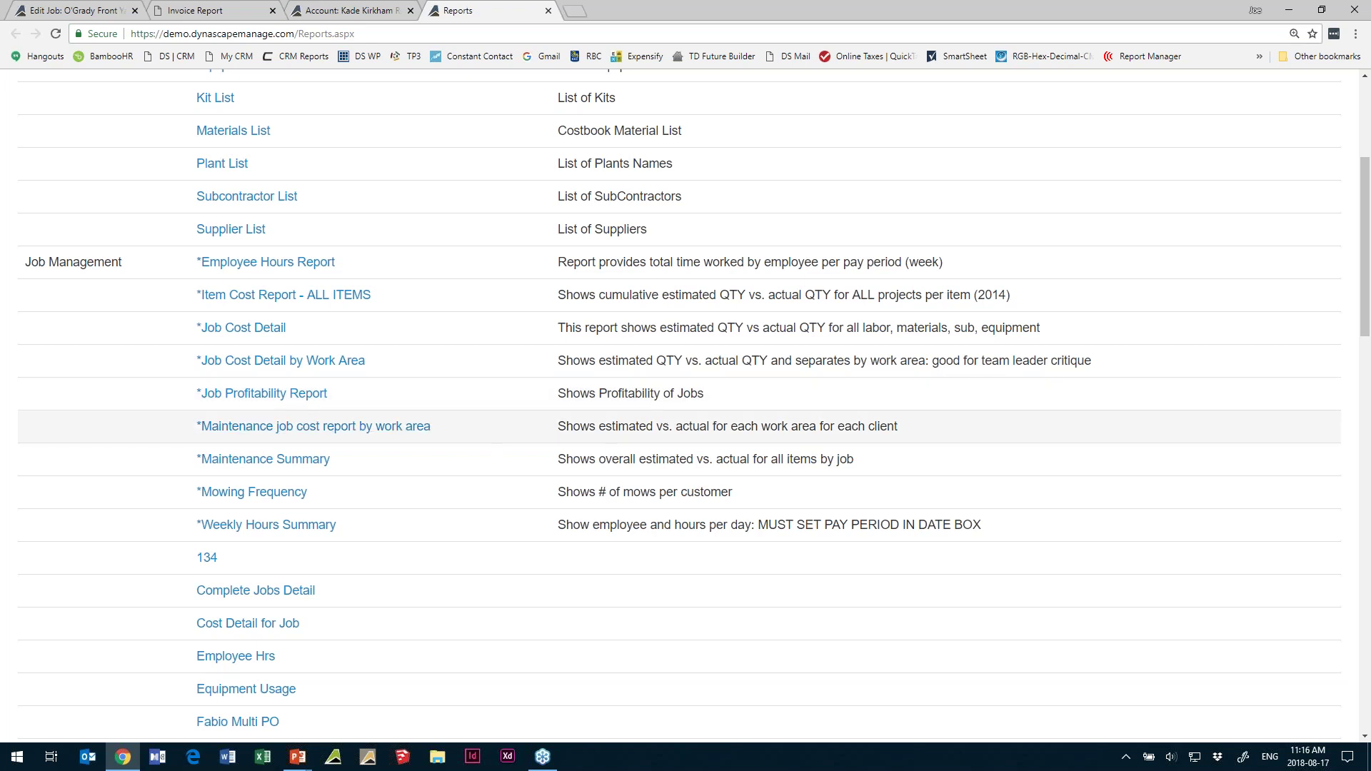
scroll(432, 479, down, 5)
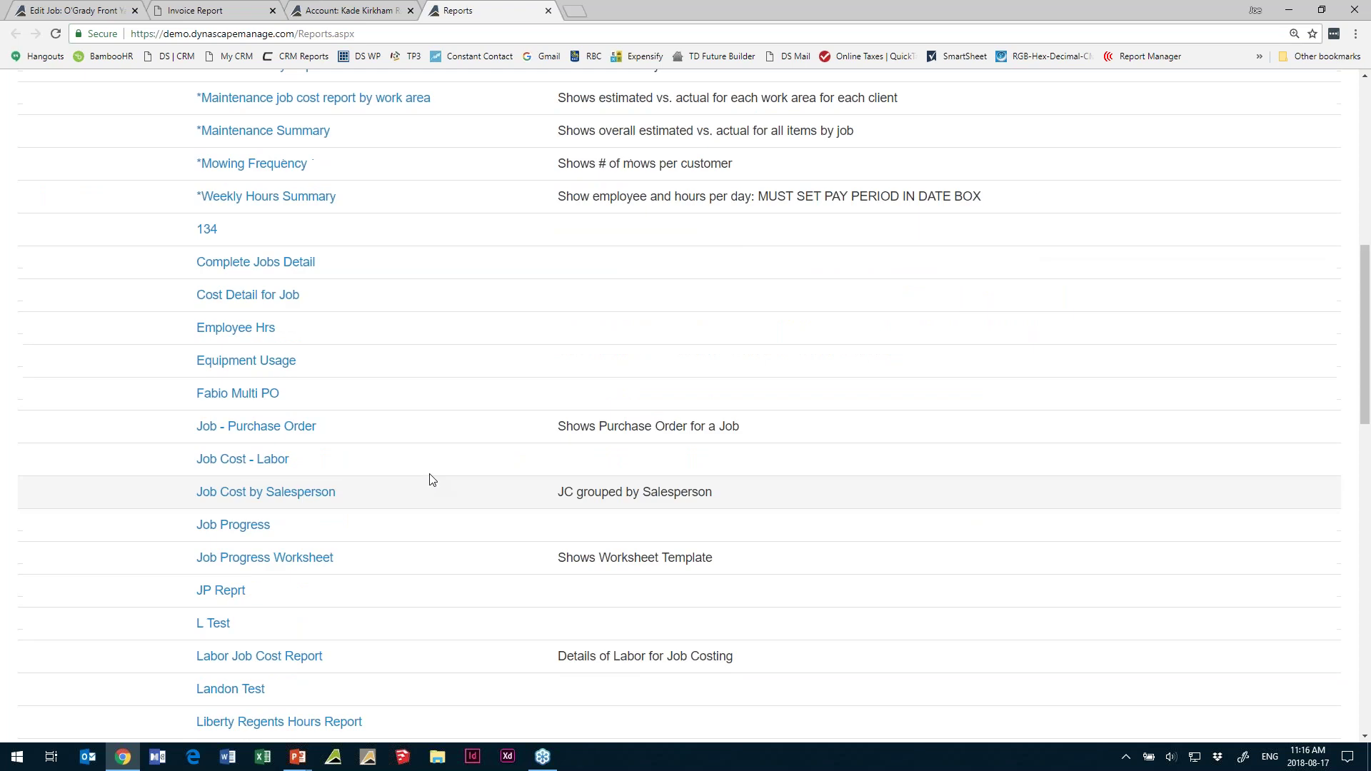
scroll(431, 479, down, 17)
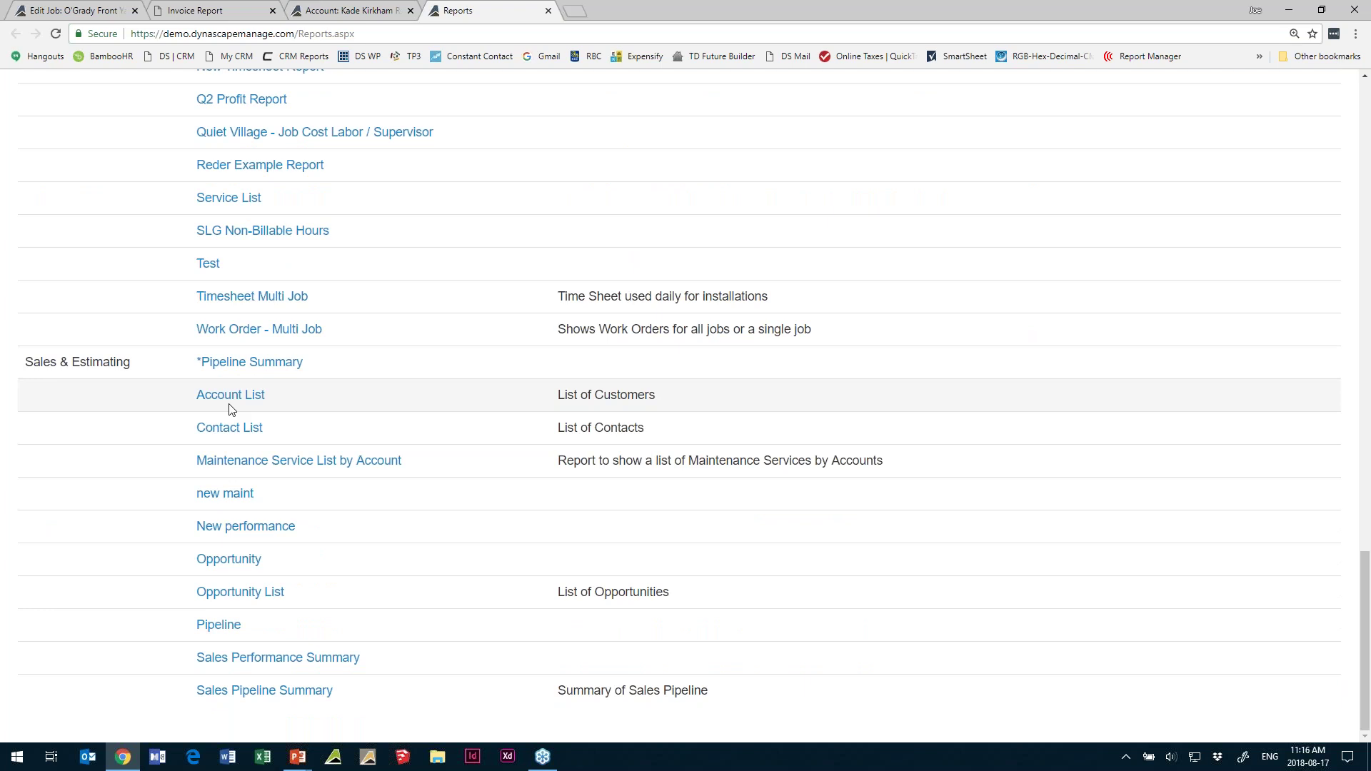
scroll(230, 409, up, 13)
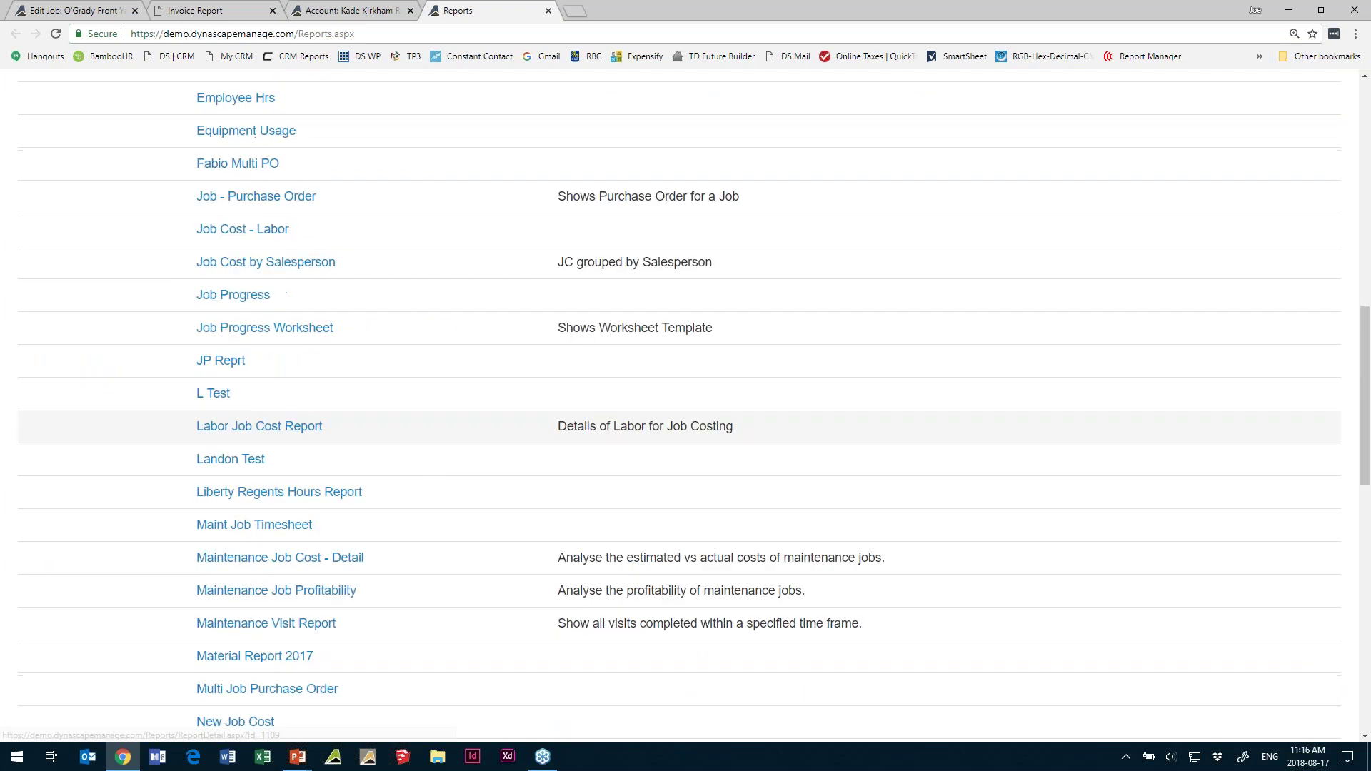
scroll(230, 426, up, 15)
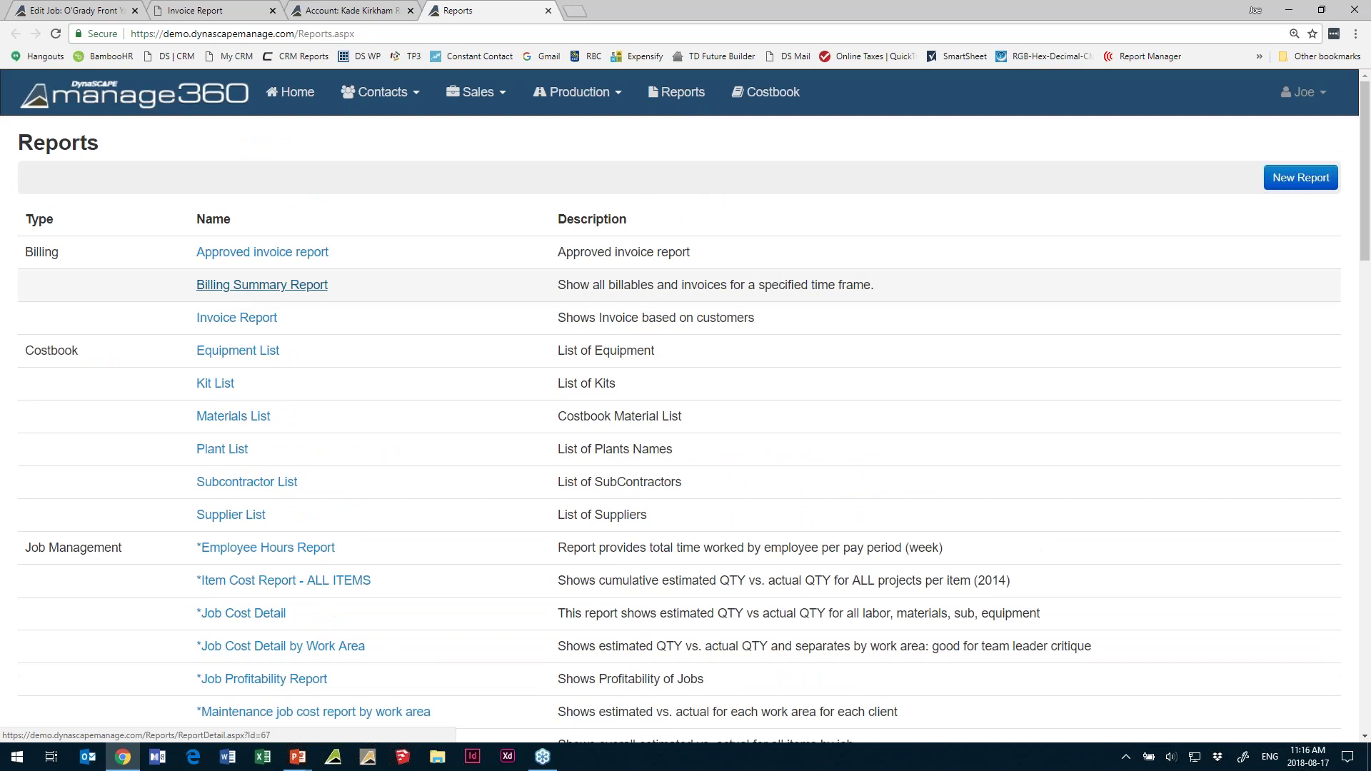
- Open the Billing Summary Report, set its start date to 1-Jan-2018 and exclude the Test division
click(262, 285)
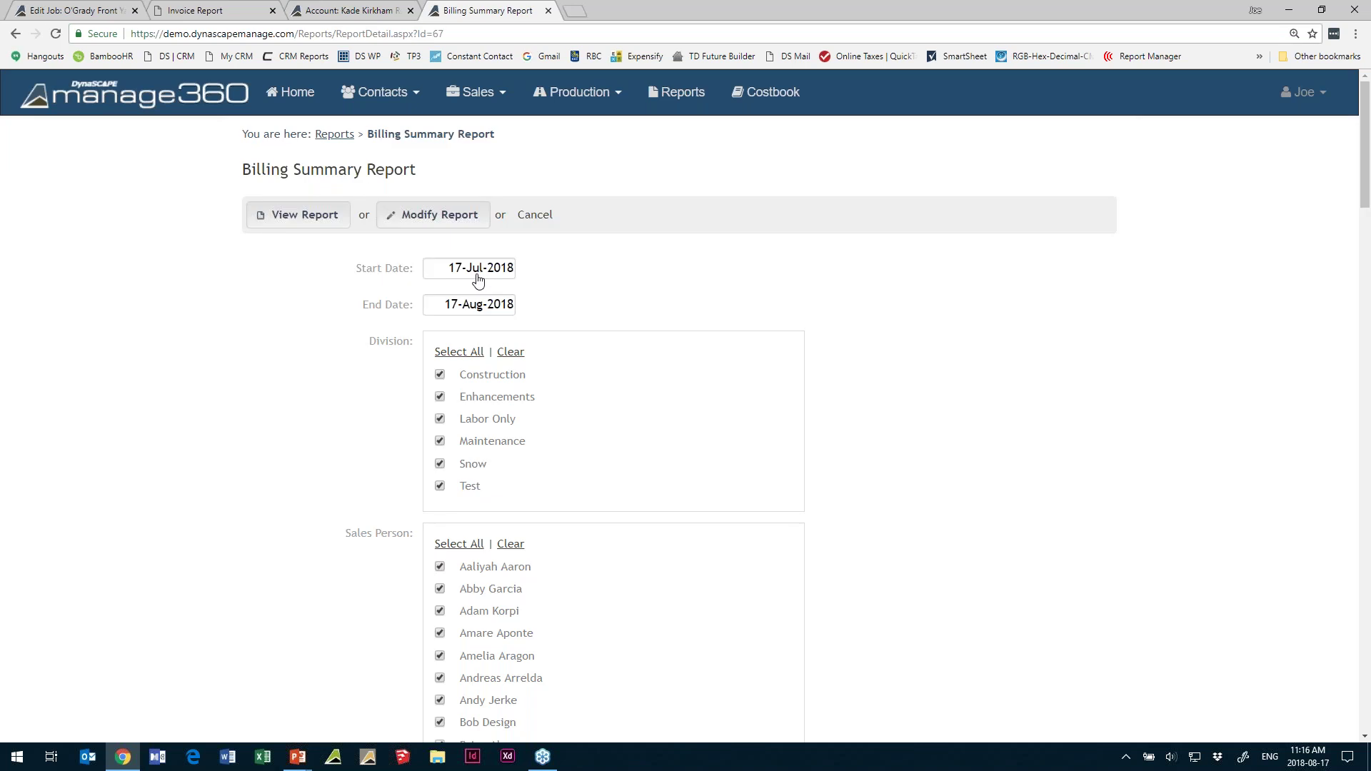
click(478, 271)
click(488, 296)
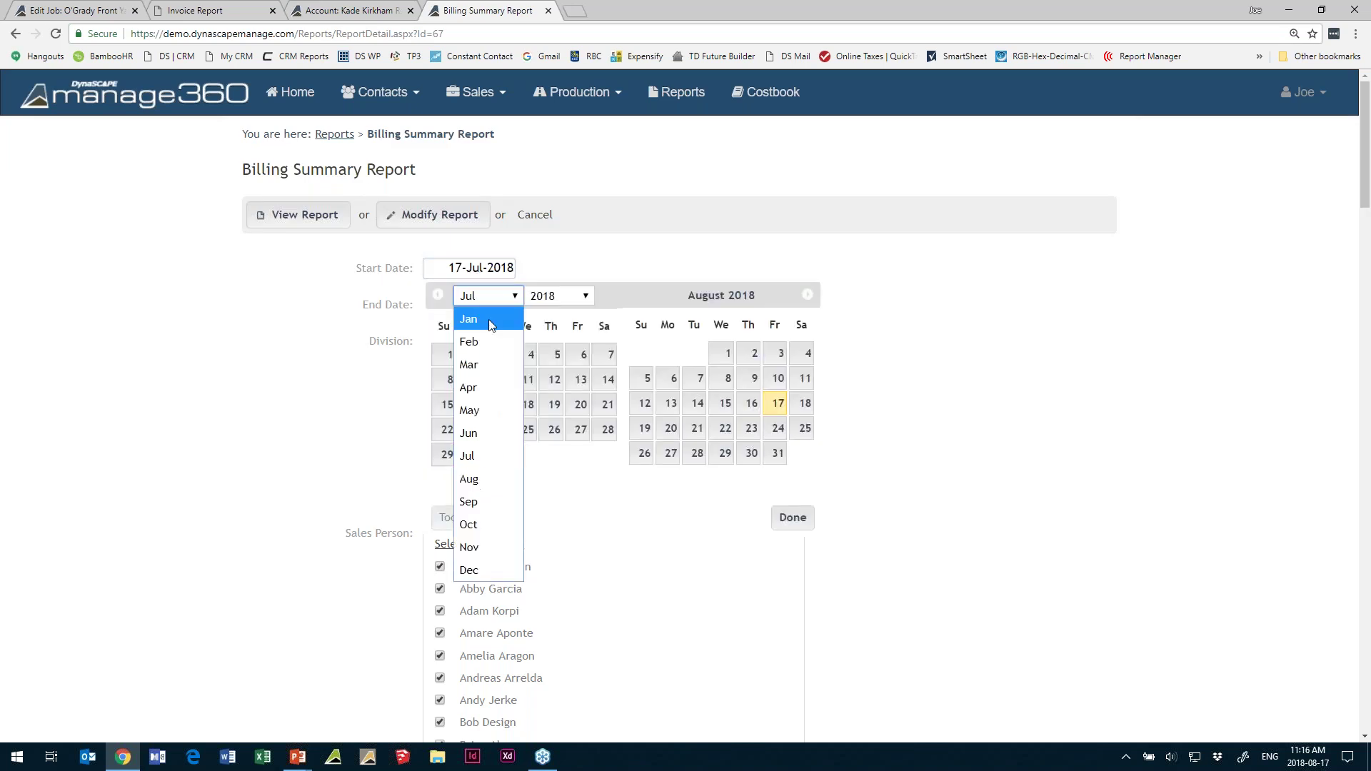
click(489, 319)
click(475, 355)
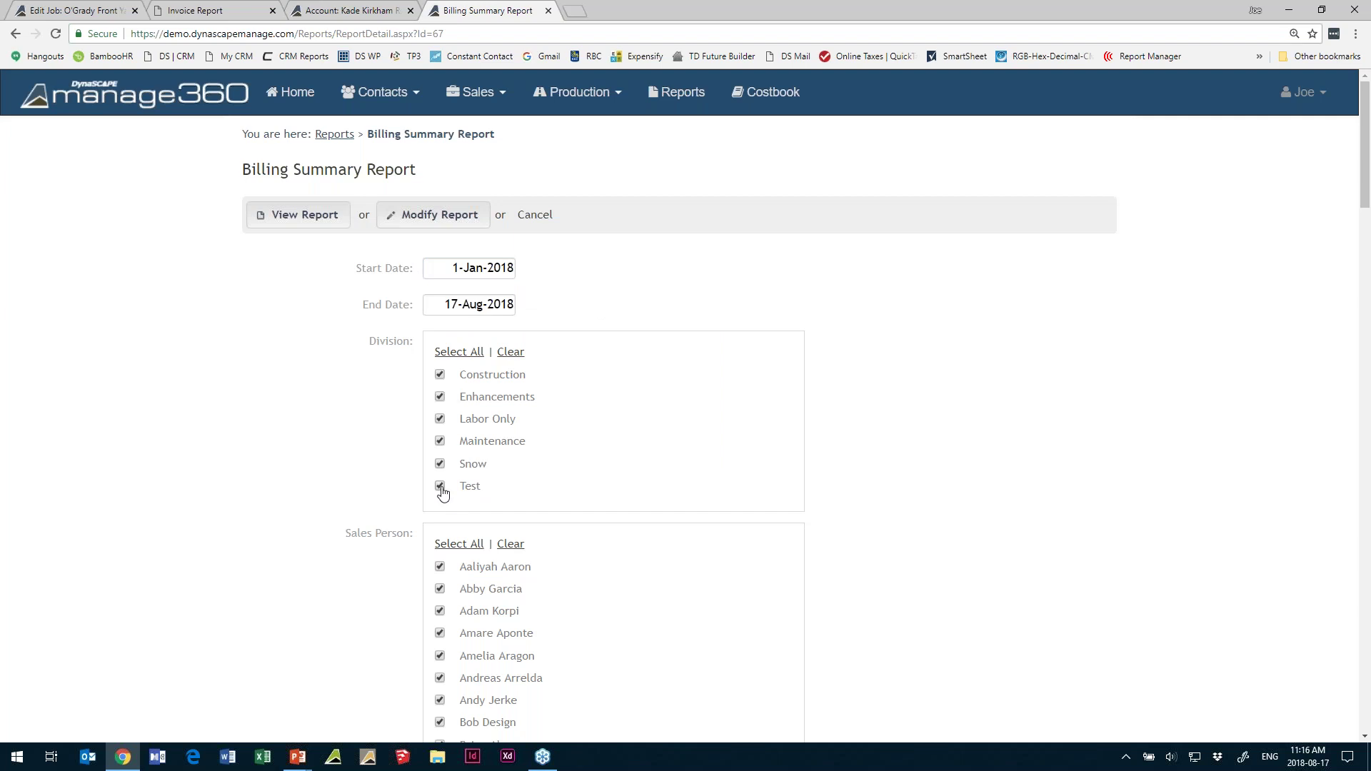
click(441, 489)
- Set Show Sales Person to Yes and view the Billing Summary Report
scroll(294, 275, down, 4)
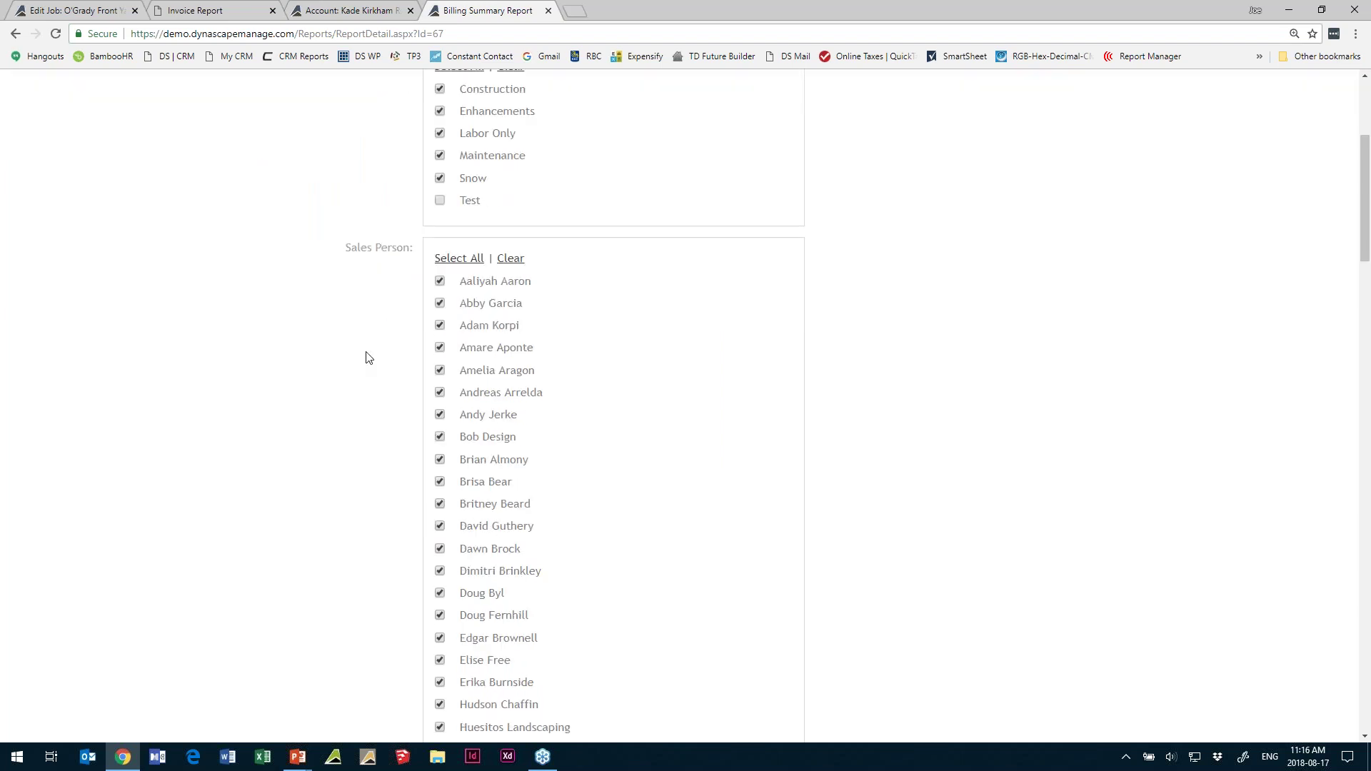
scroll(369, 357, down, 7)
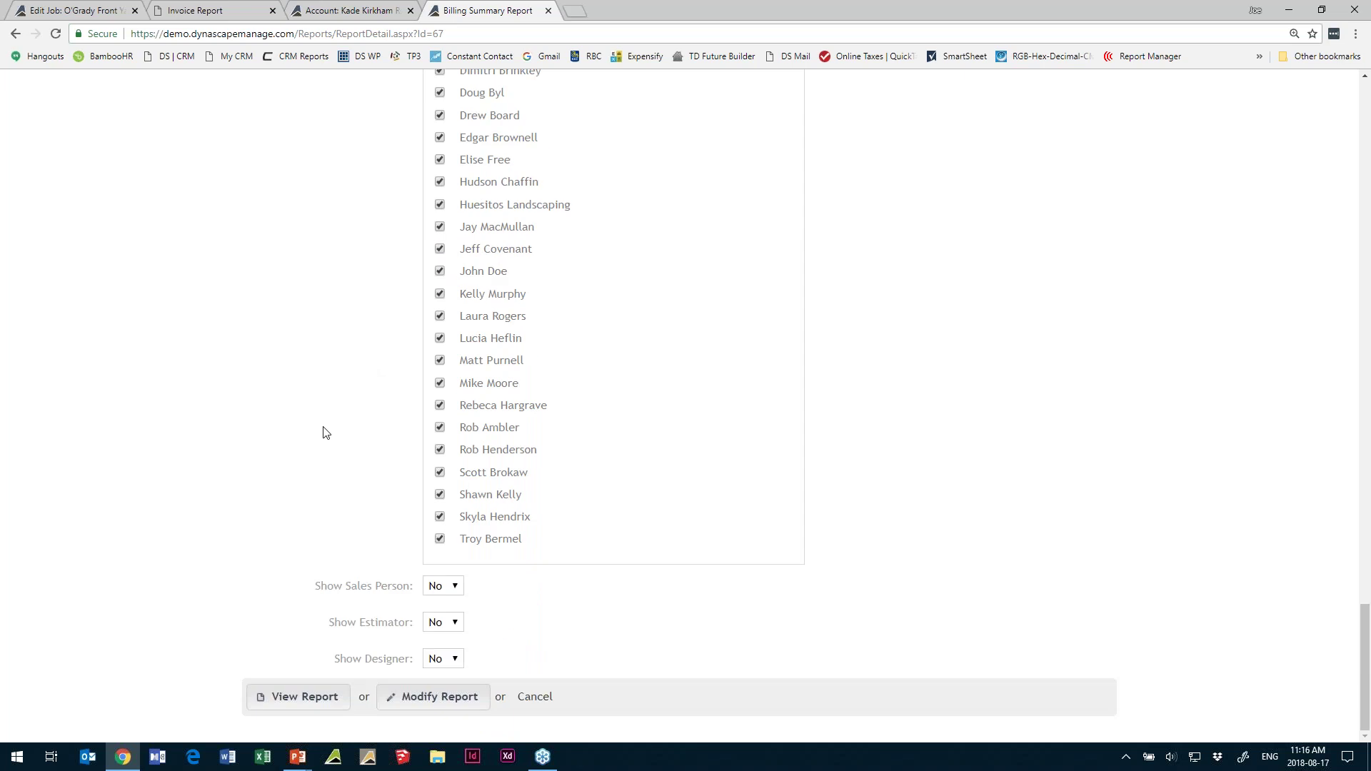
click(438, 615)
click(300, 697)
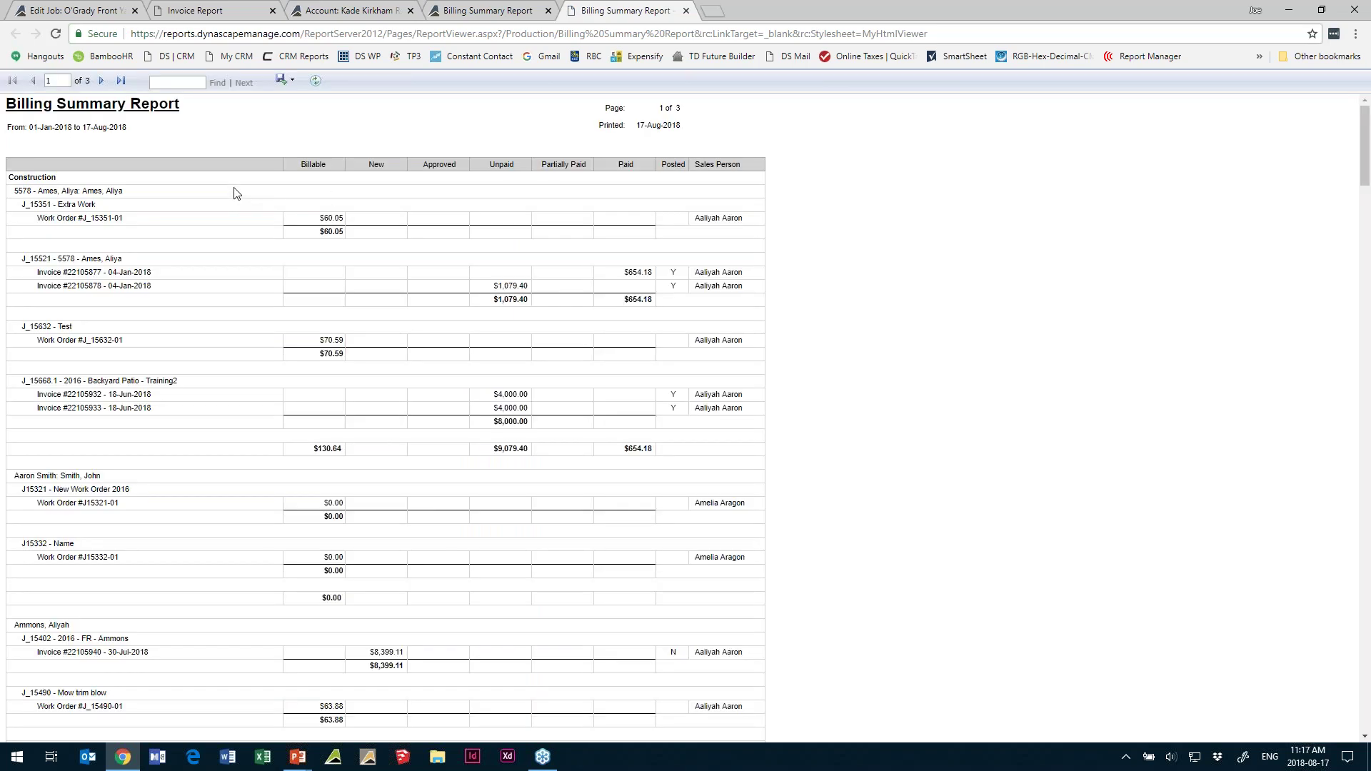
- Enlarge the Billing Summary Report for reading and check which export formats it offers
key(ctrl+plus)
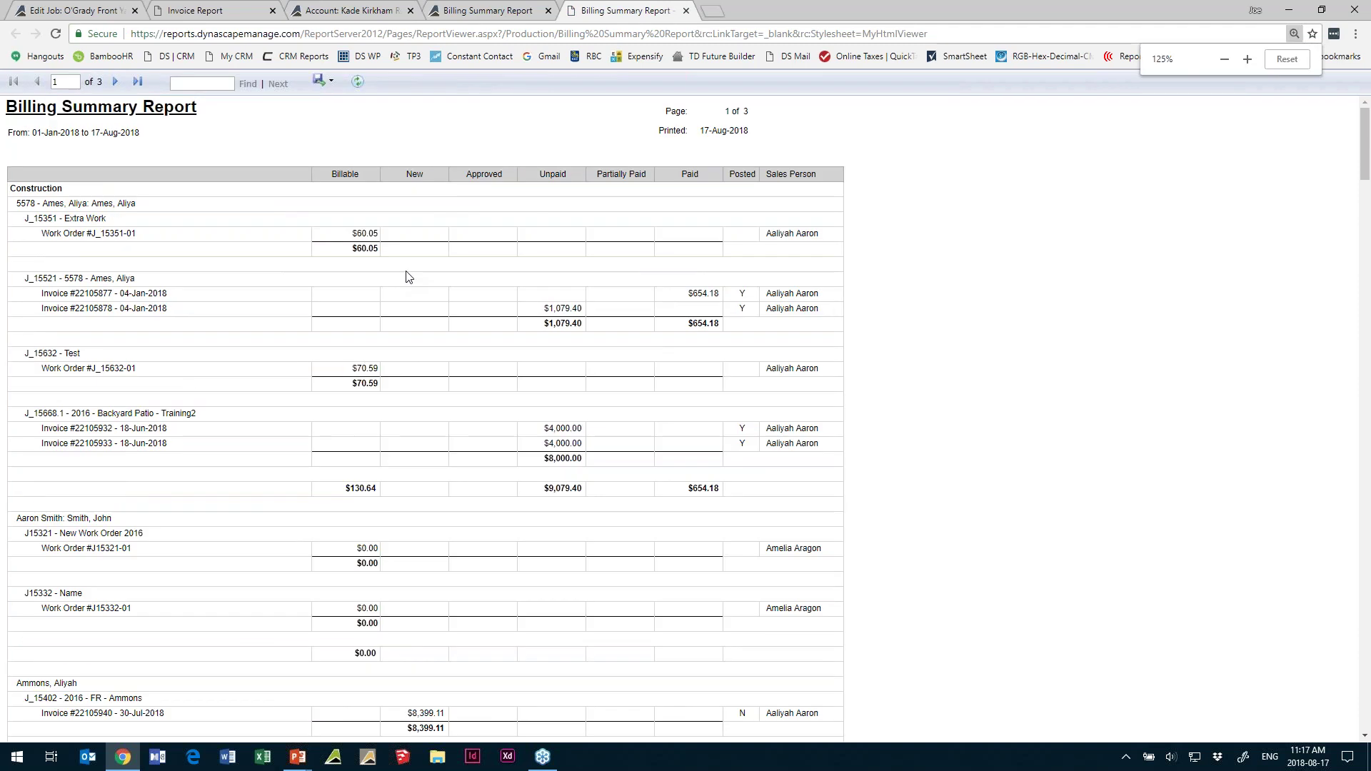
key(ctrl+plus)
key(ctrl+plus)
key(ctrl+minus)
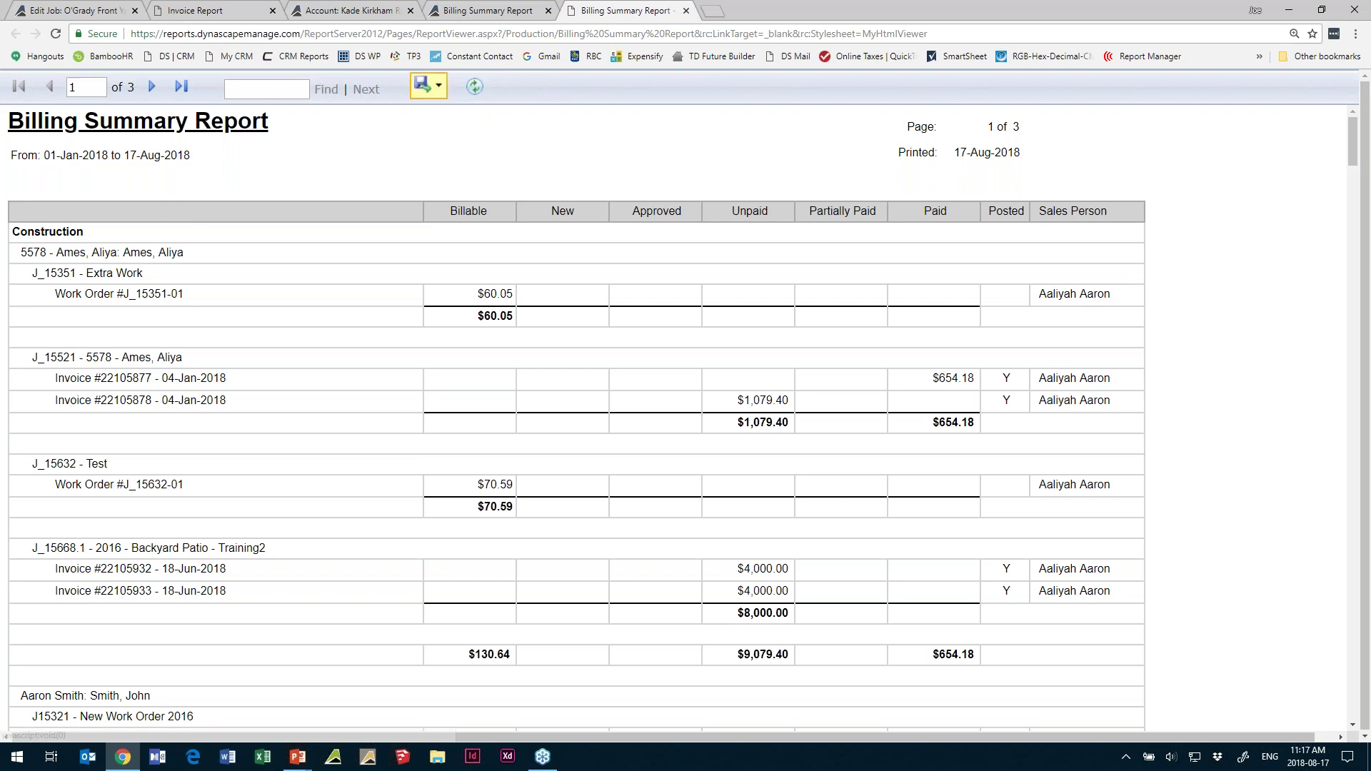
click(429, 86)
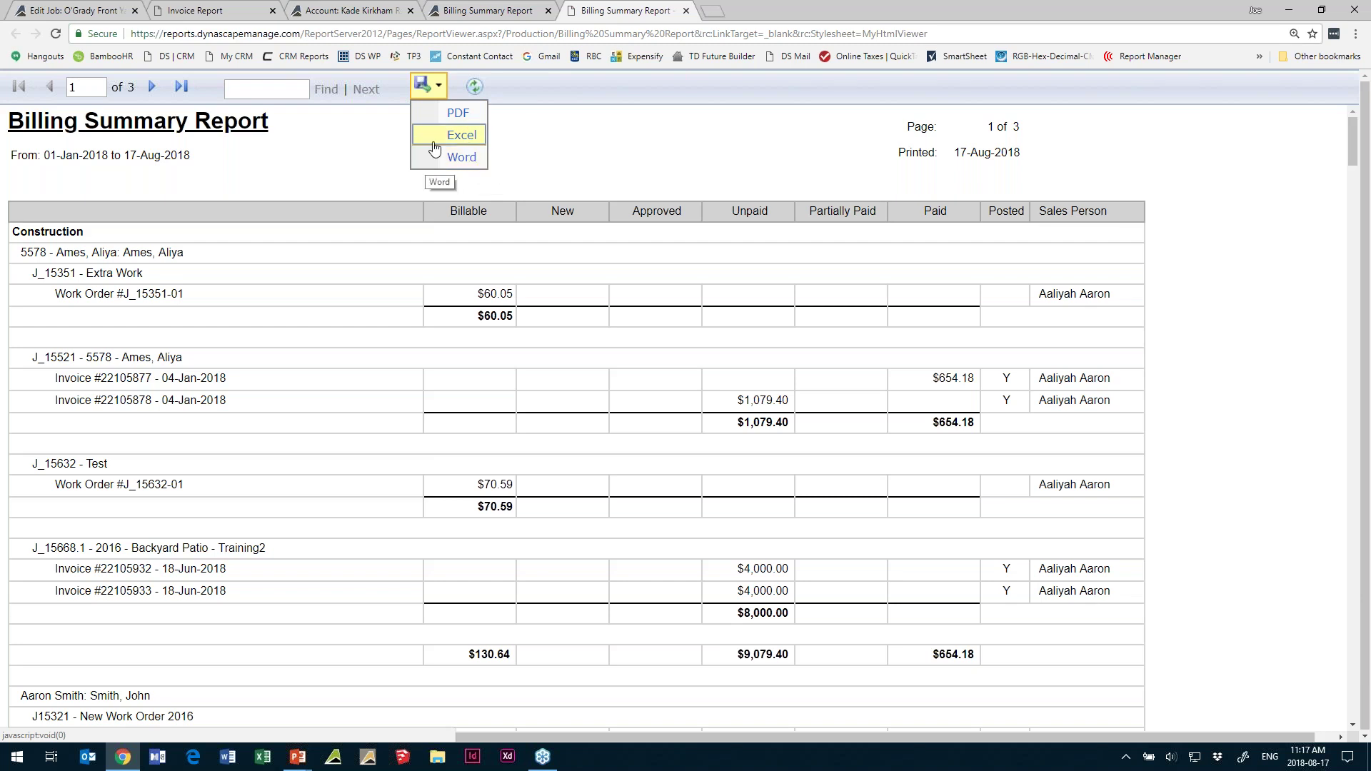
click(542, 143)
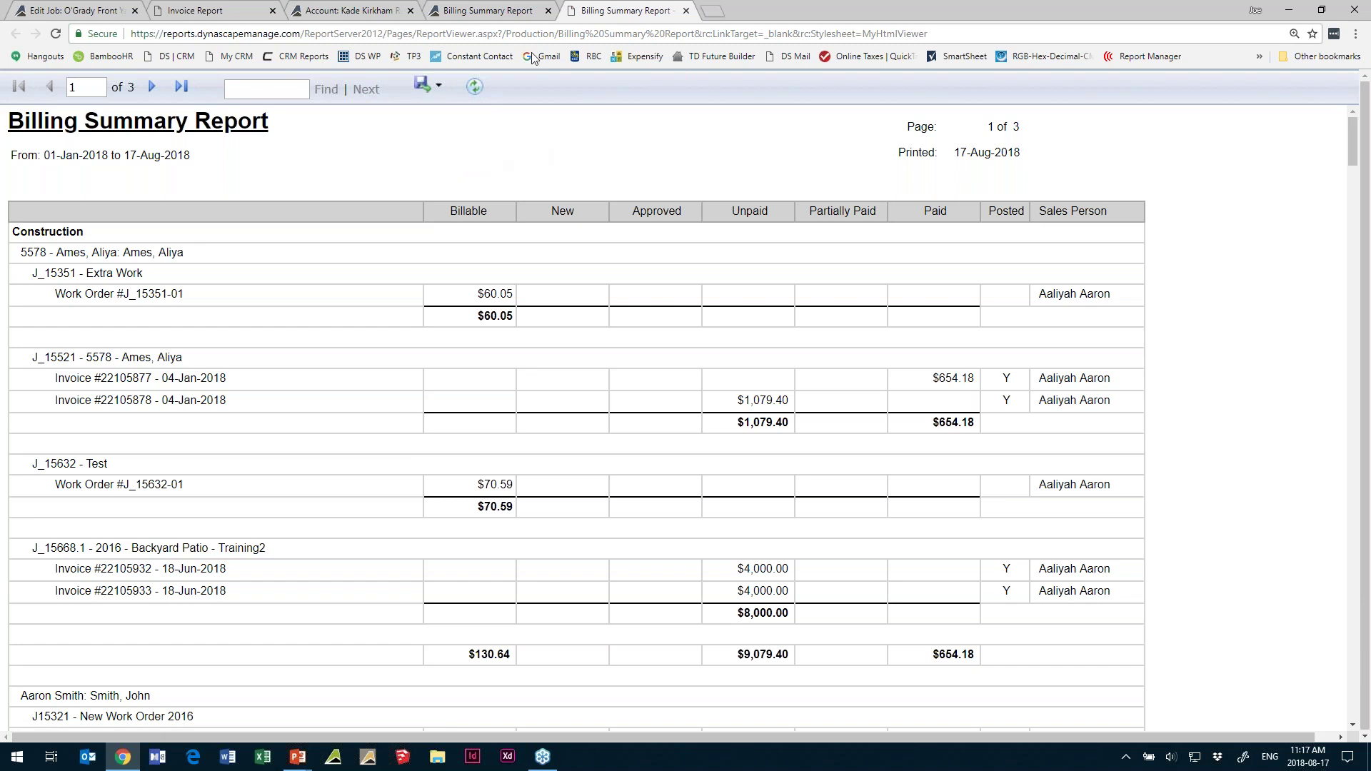
- Return to the Billing Summary Report settings and go back to the list of reports
click(491, 12)
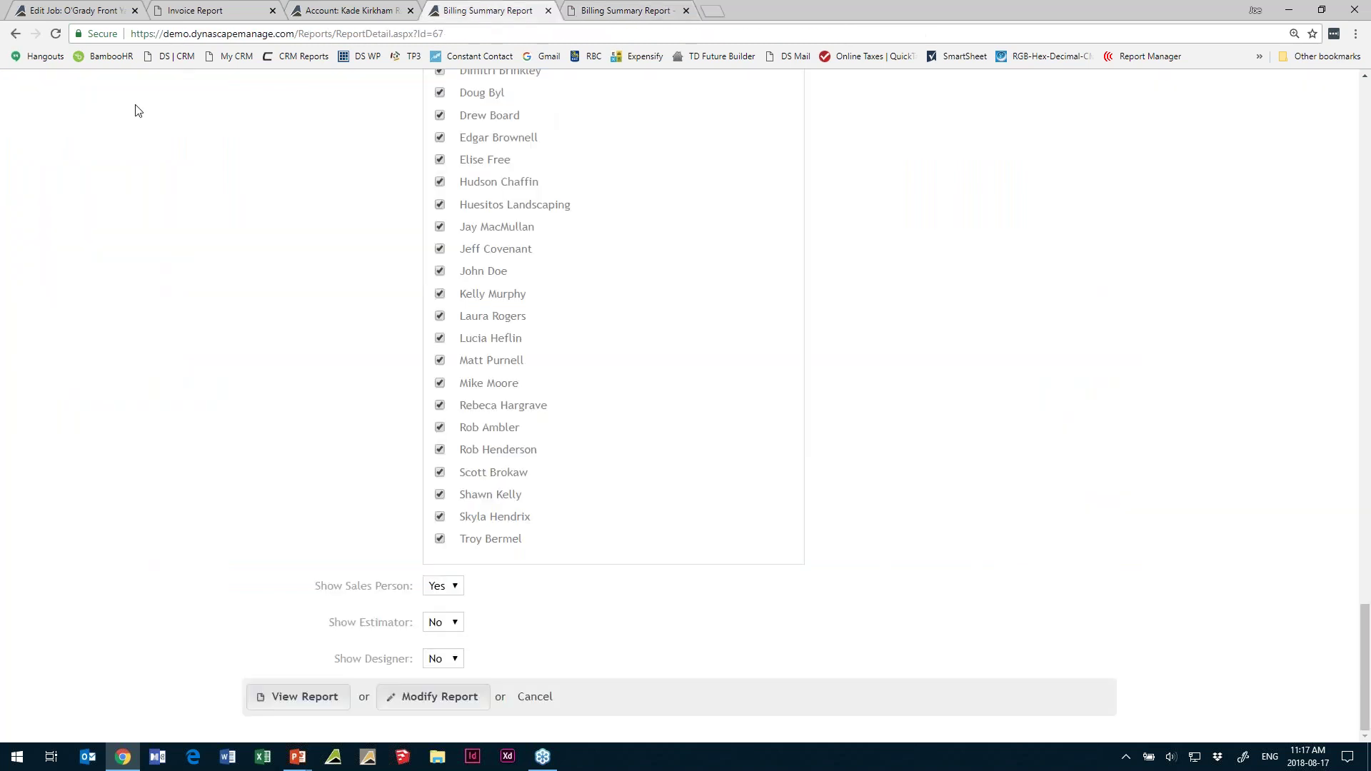
scroll(264, 214, up, 20)
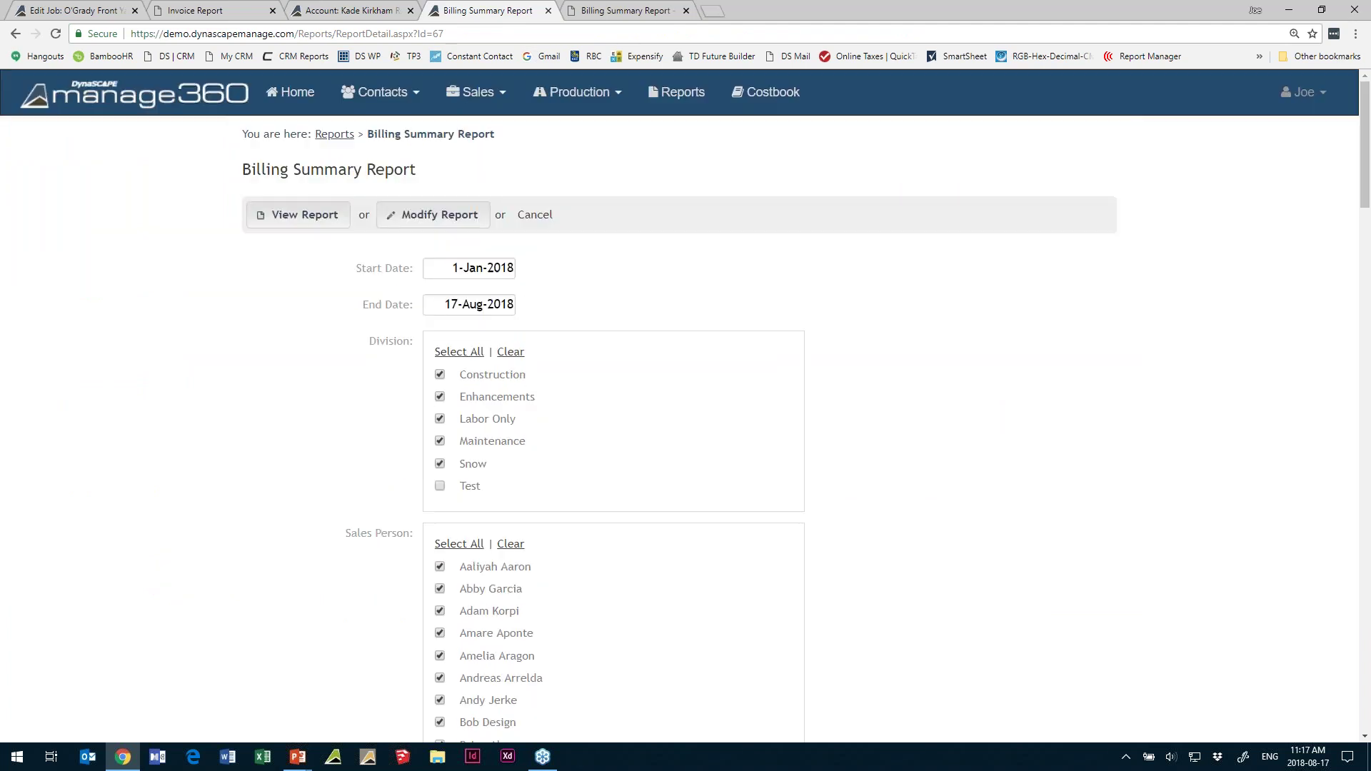
click(335, 134)
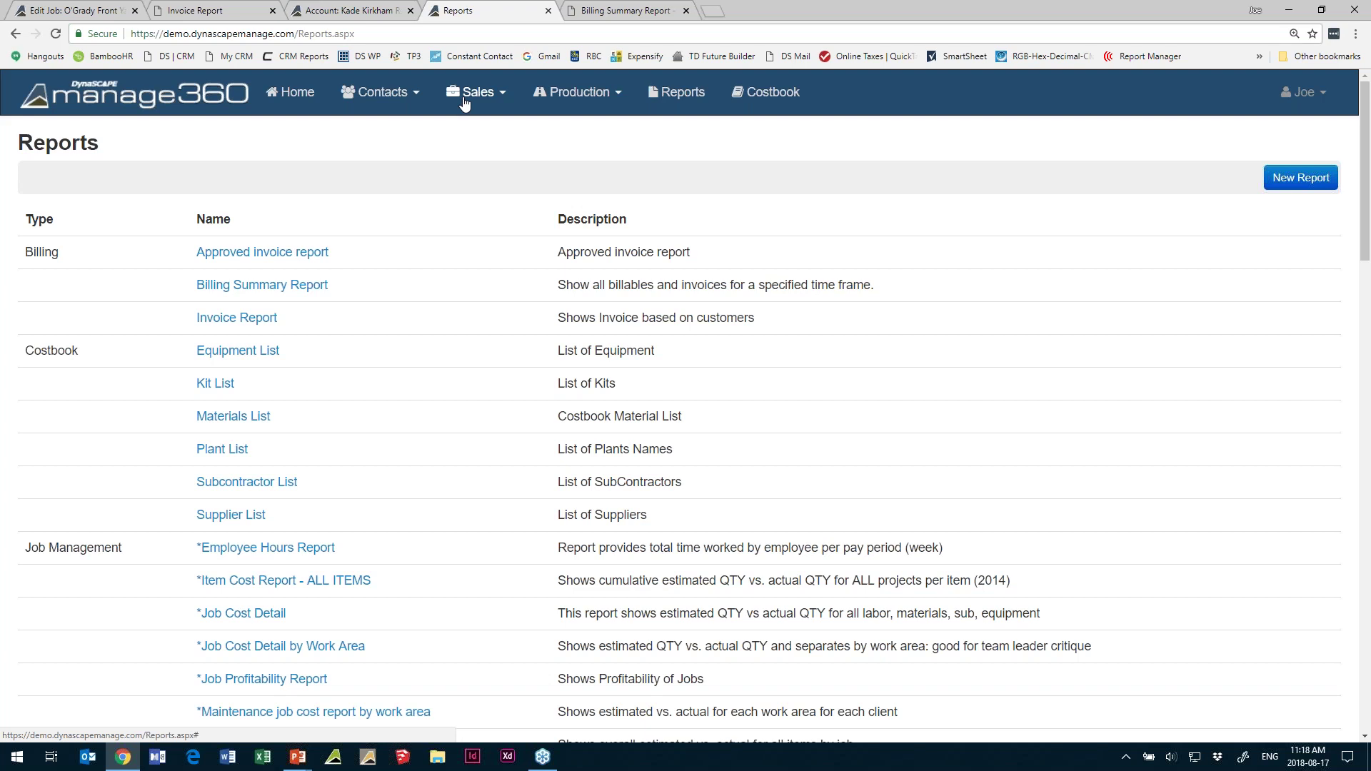
- Switch to the PowerPoint slide show and advance from "Information at your finger tips" to the closing "Questions?" slide
click(300, 757)
click(244, 730)
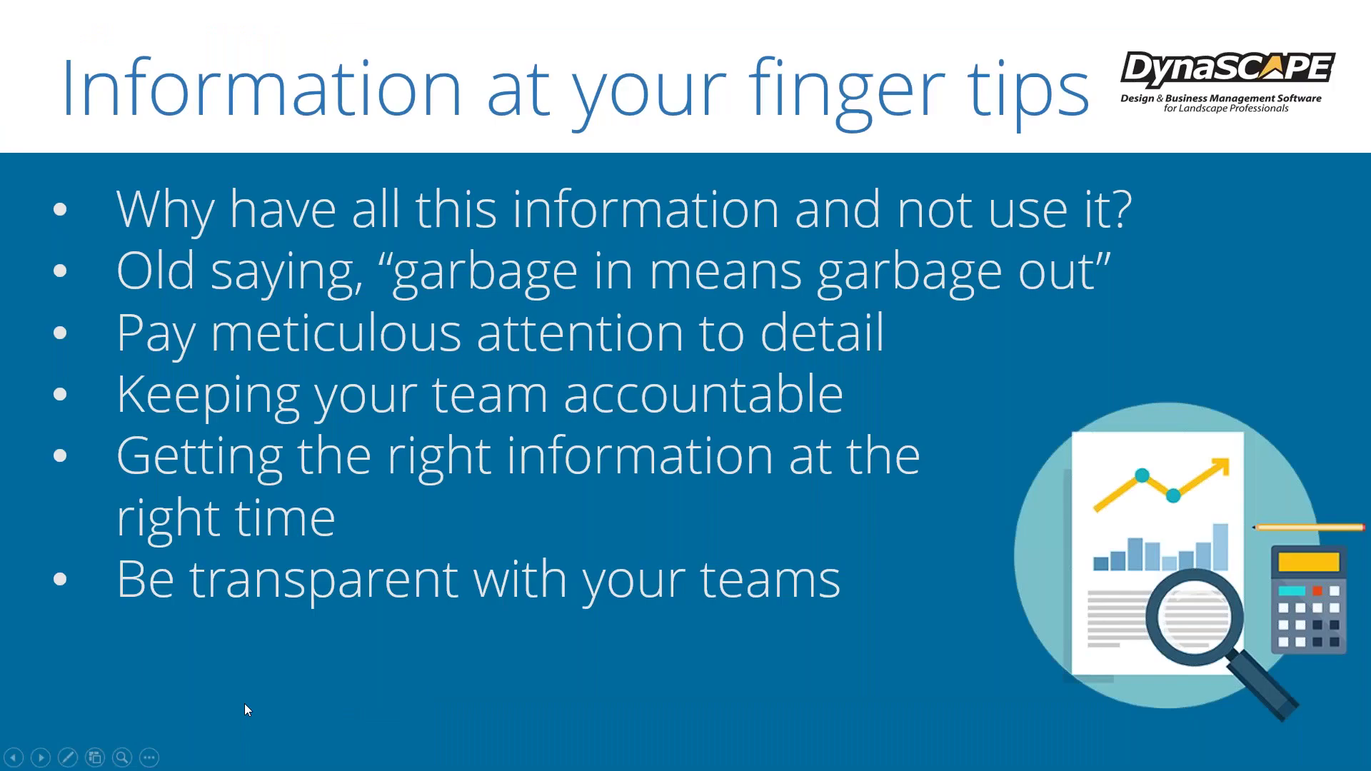
key(Right)
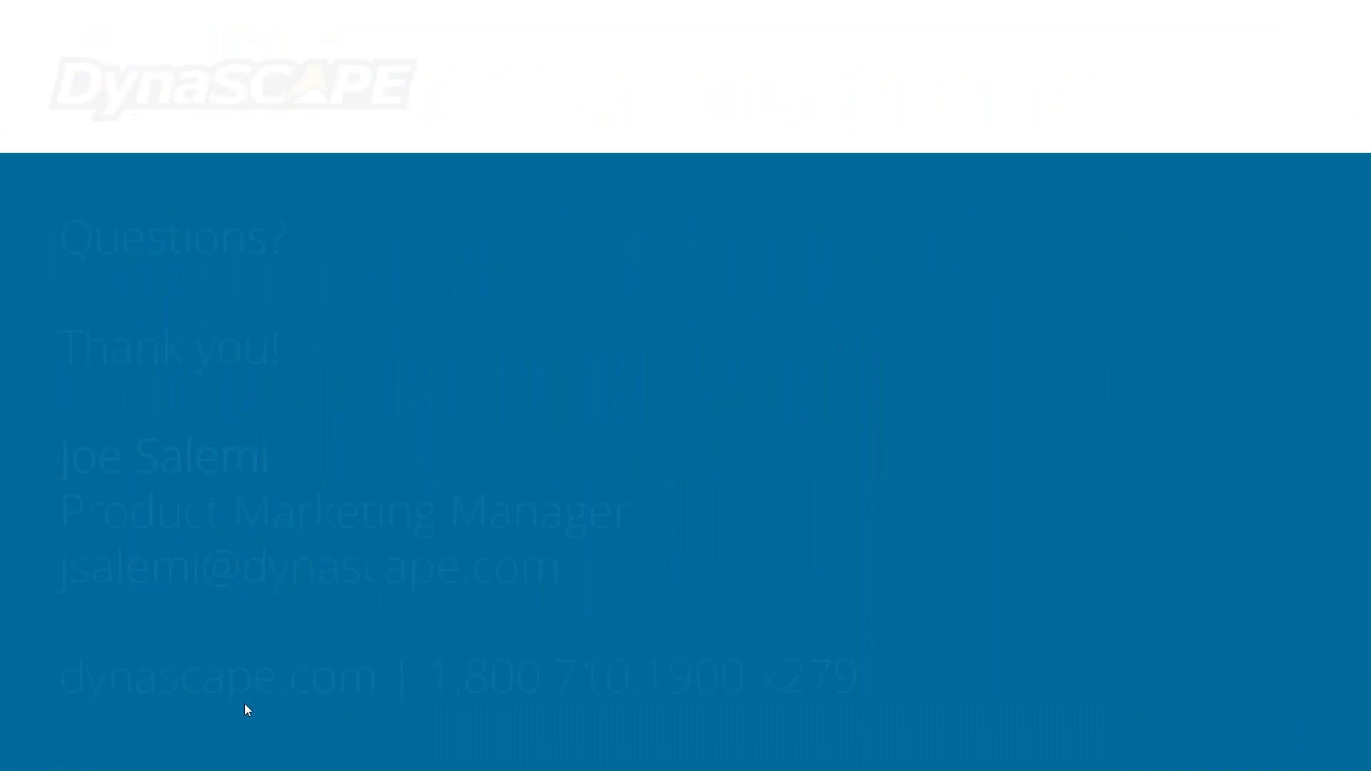